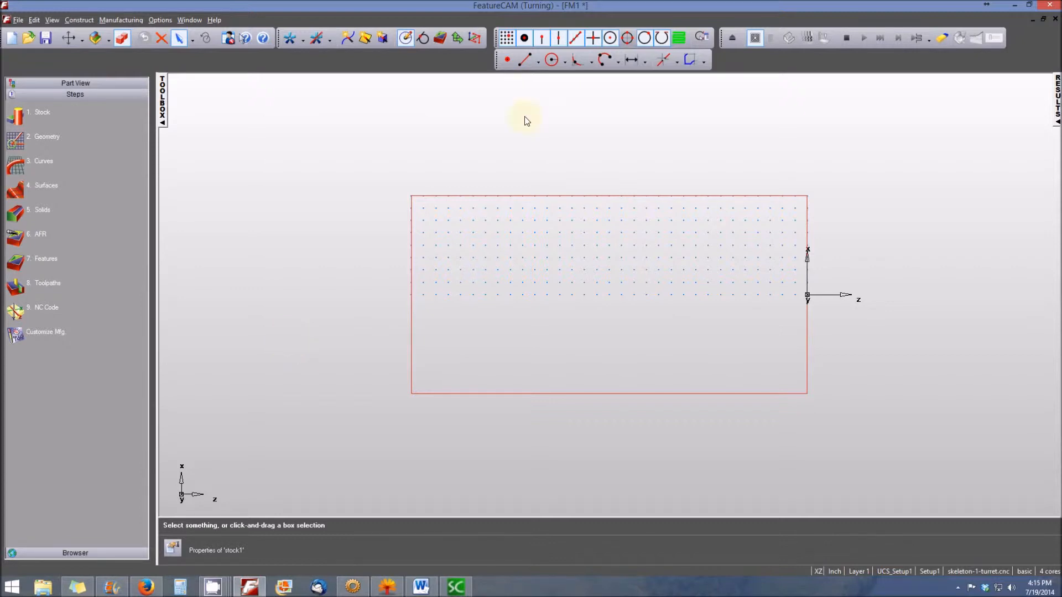
Draw connected lines from diameter 3, Z 0 to Z -3 and up to diameter 4, and fillet their corner with radius 0.25.
click(537, 62)
click(542, 86)
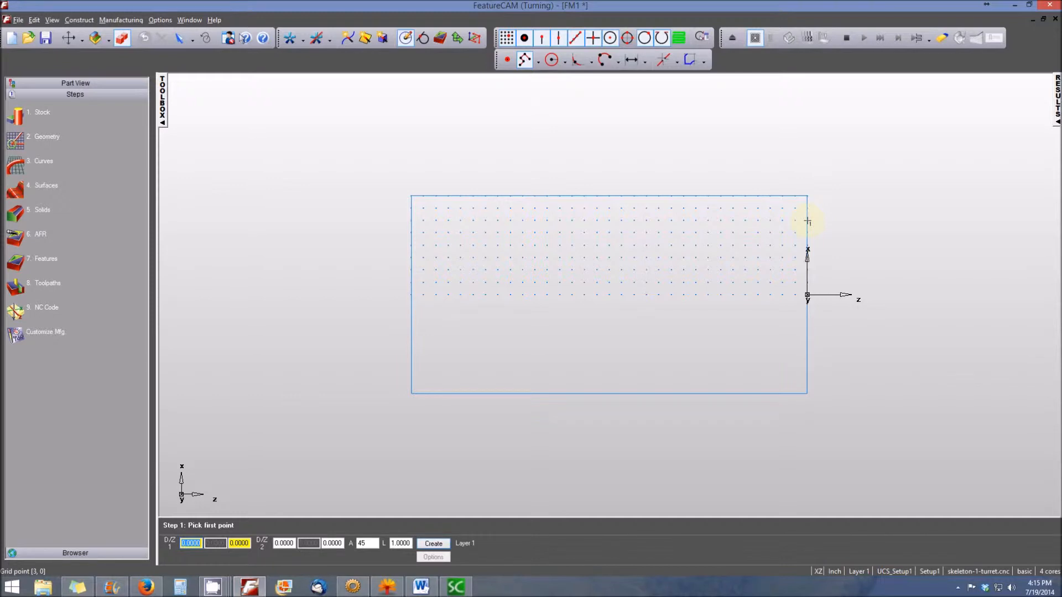
click(807, 222)
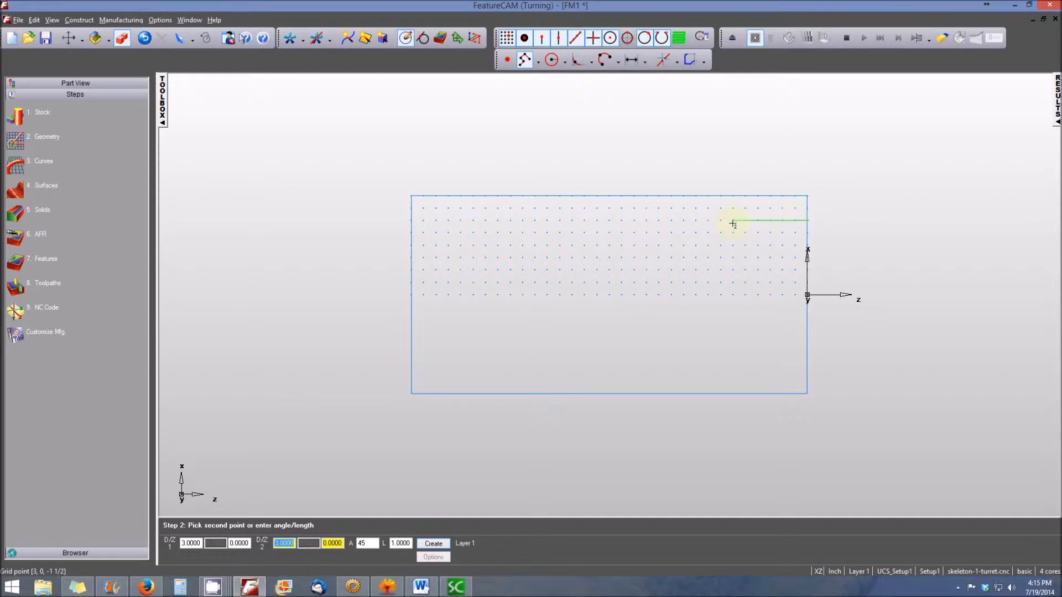
click(658, 221)
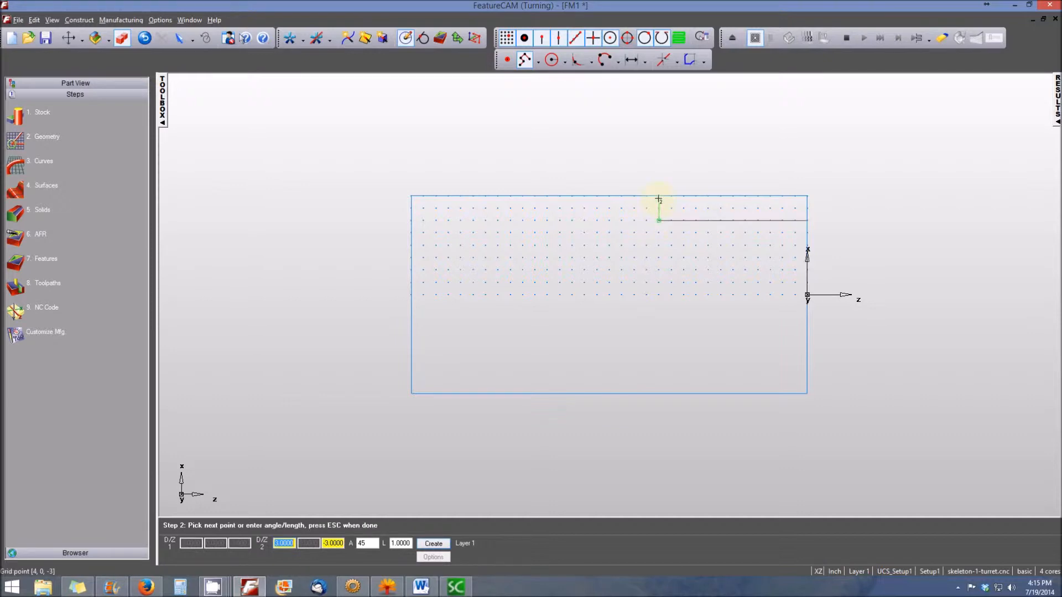
click(658, 199)
key(Escape)
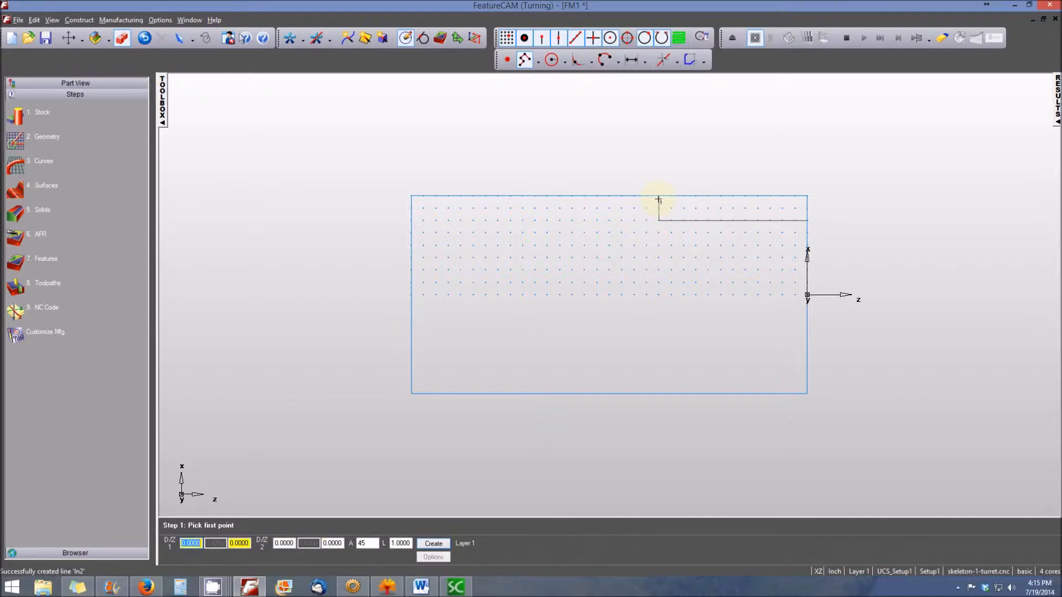
click(577, 59)
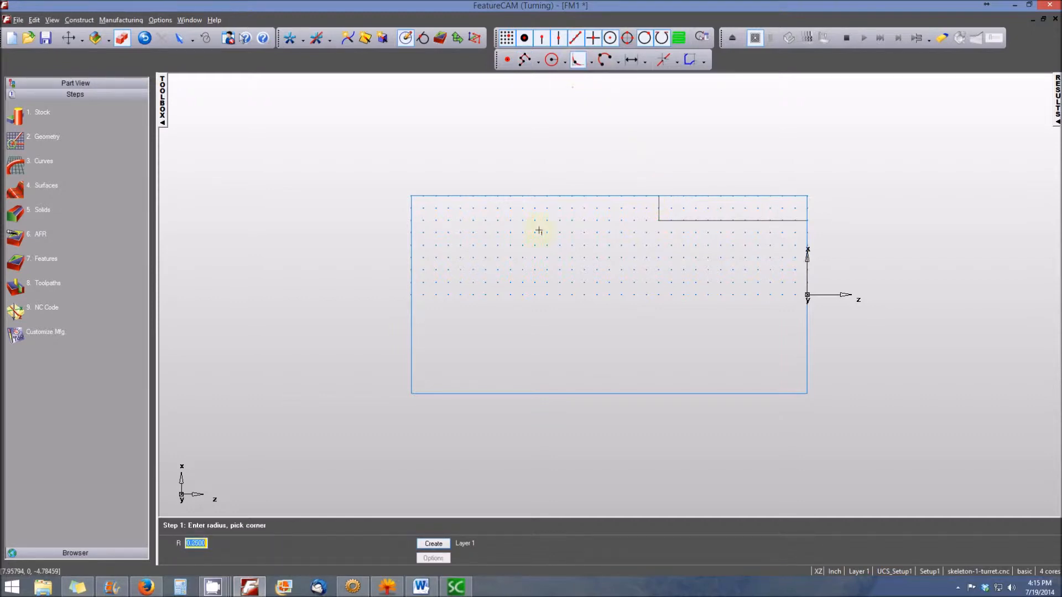
click(660, 216)
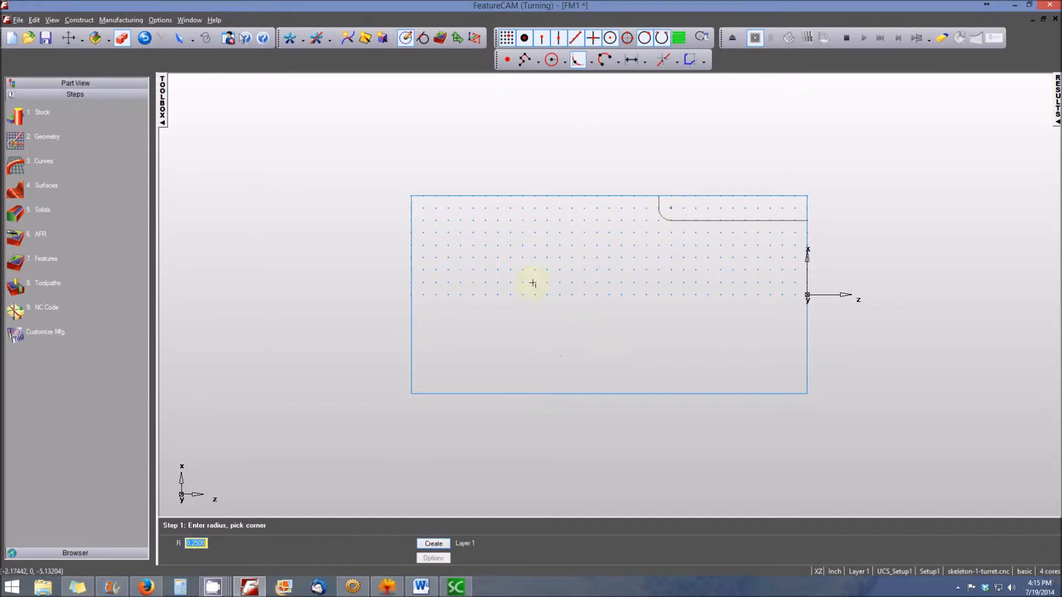
Chain the horizontal line, the corner fillet and the vertical line into one curve.
click(691, 59)
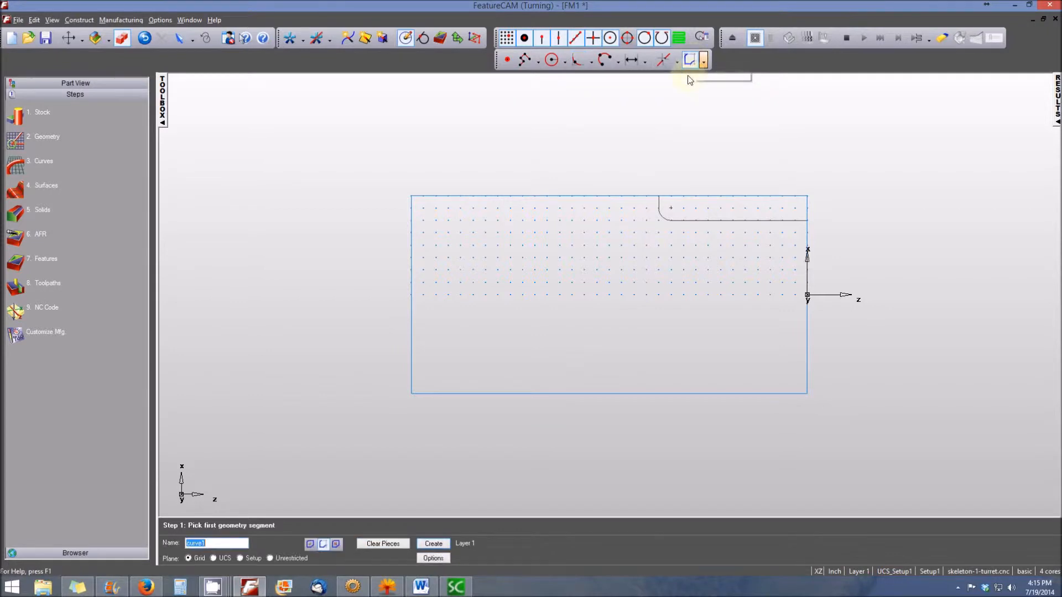
click(779, 220)
click(659, 212)
click(658, 201)
click(430, 544)
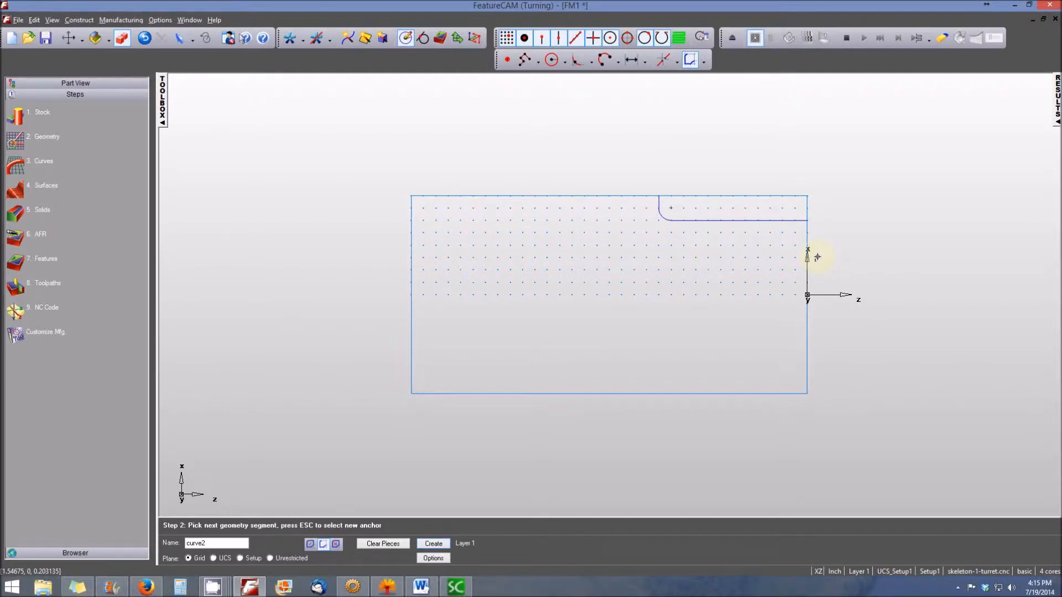
Create a Turning feature of type Turn from curve1 with a 0.0 offset from the curve's Z location.
click(15, 263)
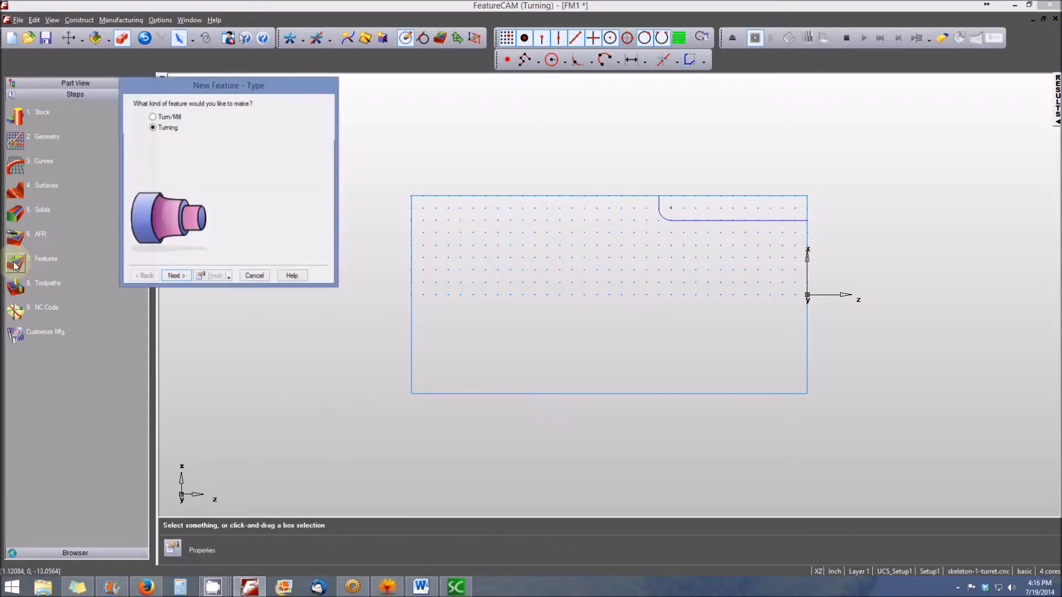
click(187, 275)
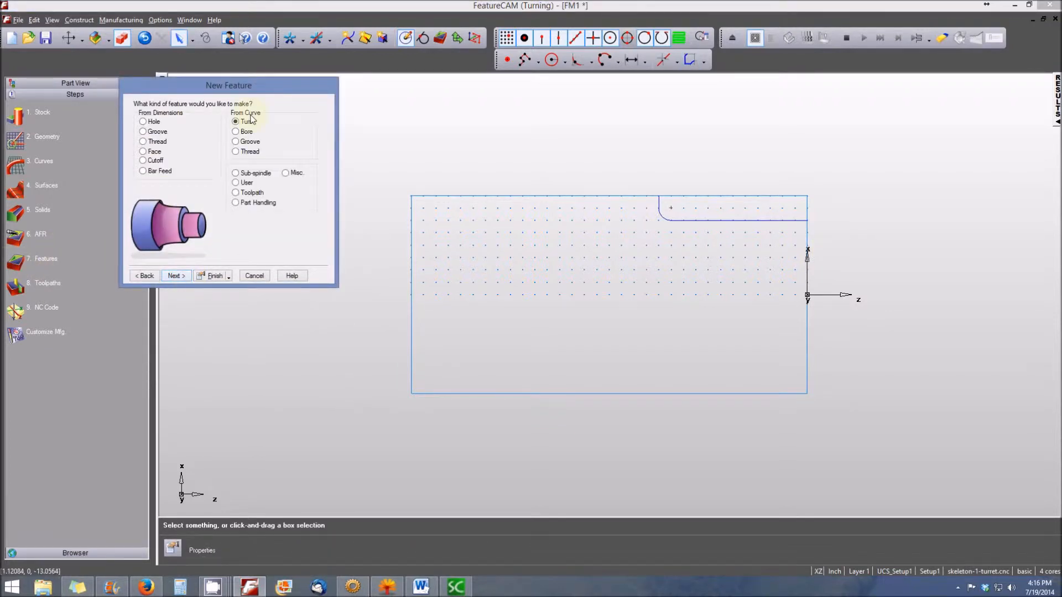
click(180, 275)
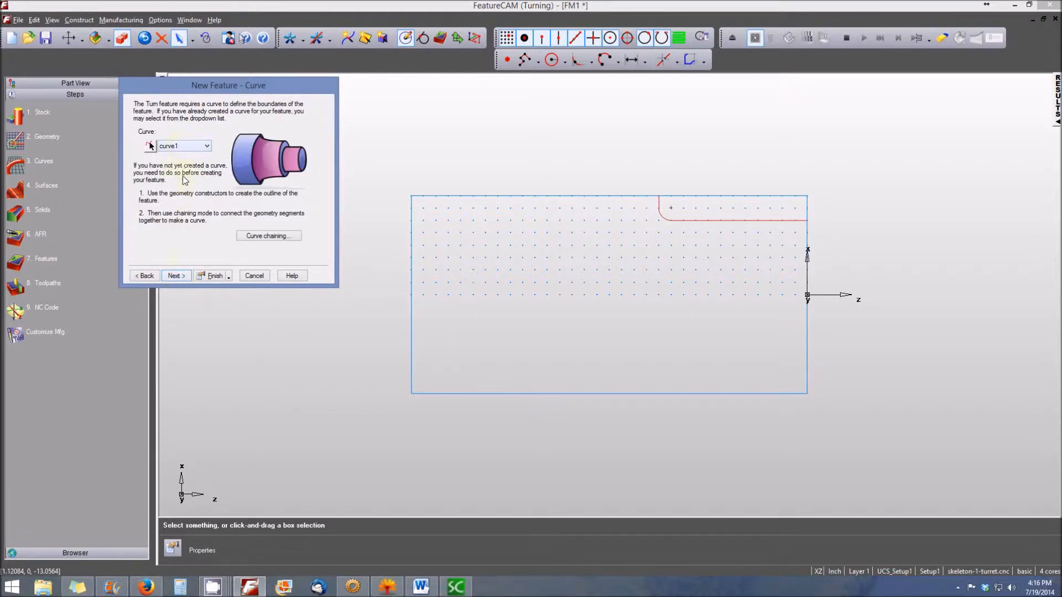
click(183, 274)
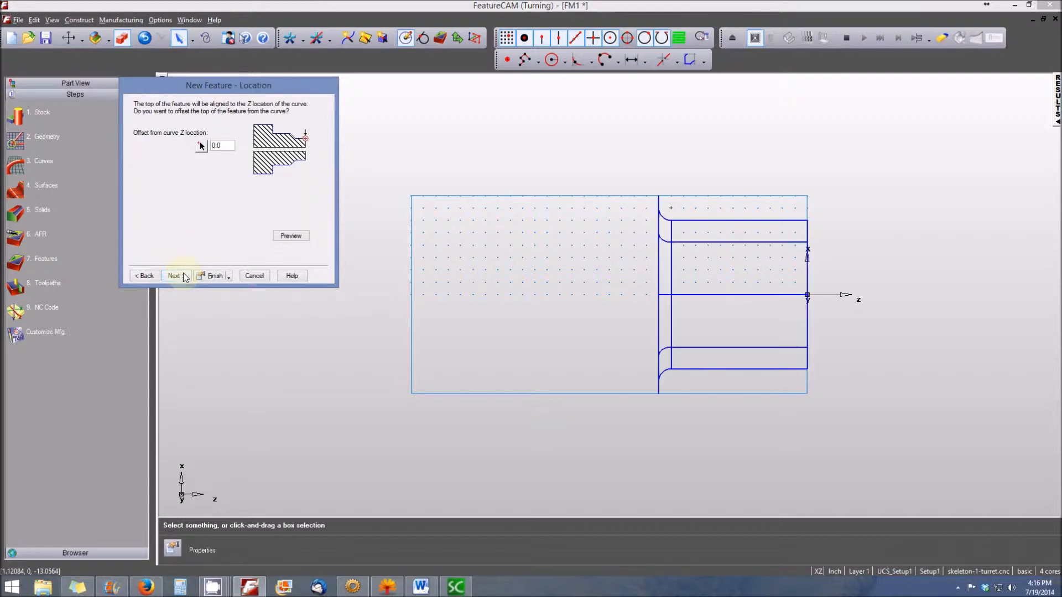
click(215, 276)
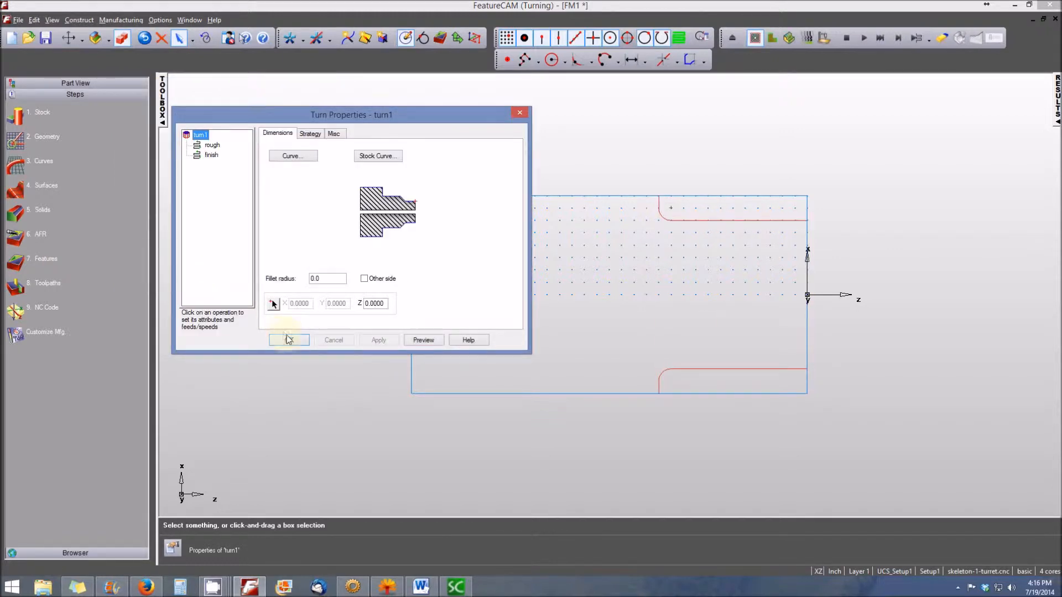
click(288, 340)
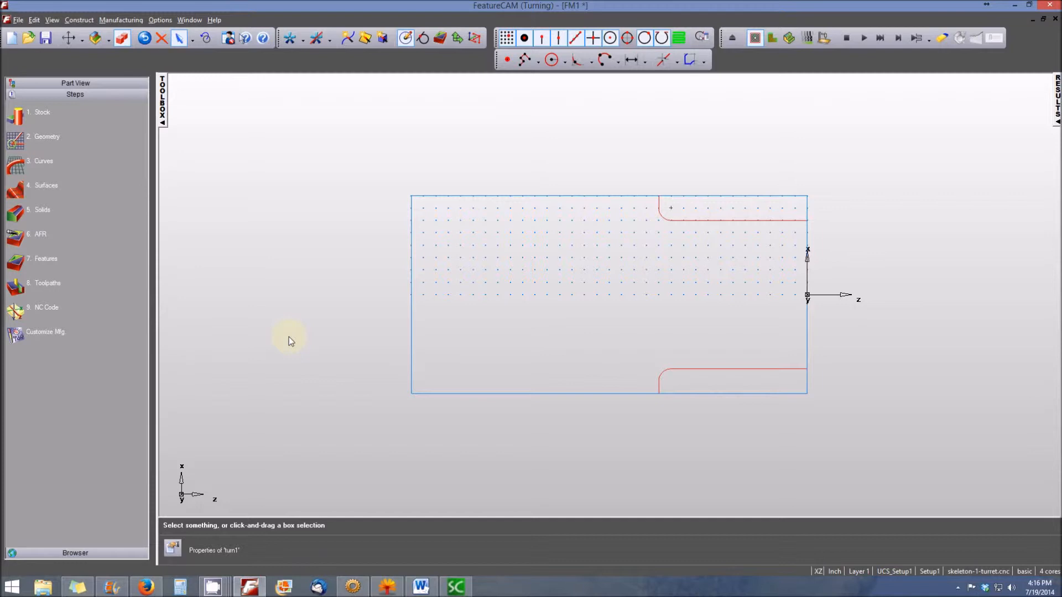
Begin a new Turn/Mill feature from dimensions as a Rectangular Pocket.
click(17, 268)
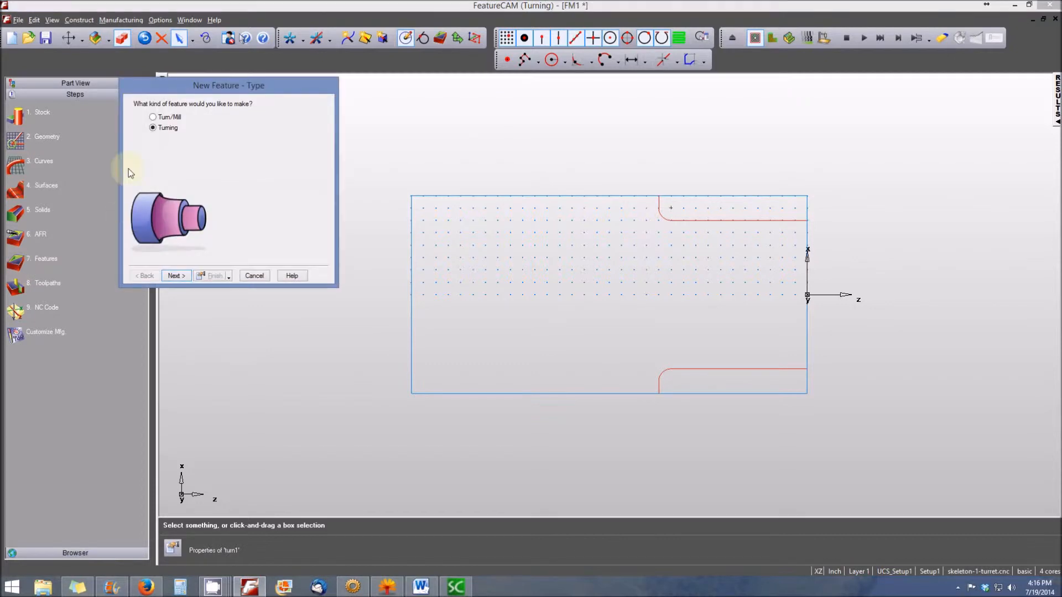
click(153, 117)
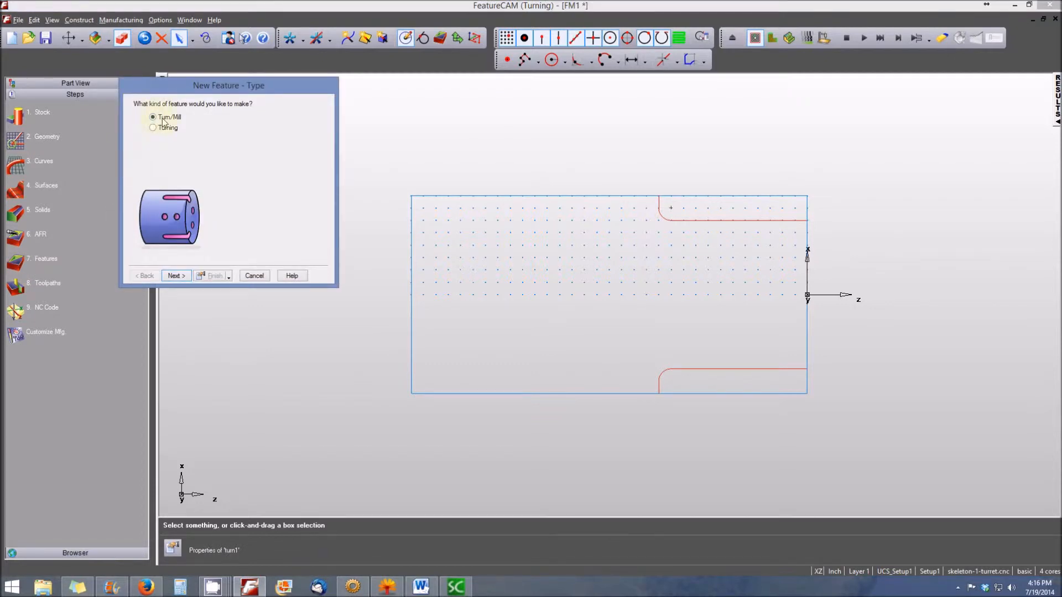
click(178, 277)
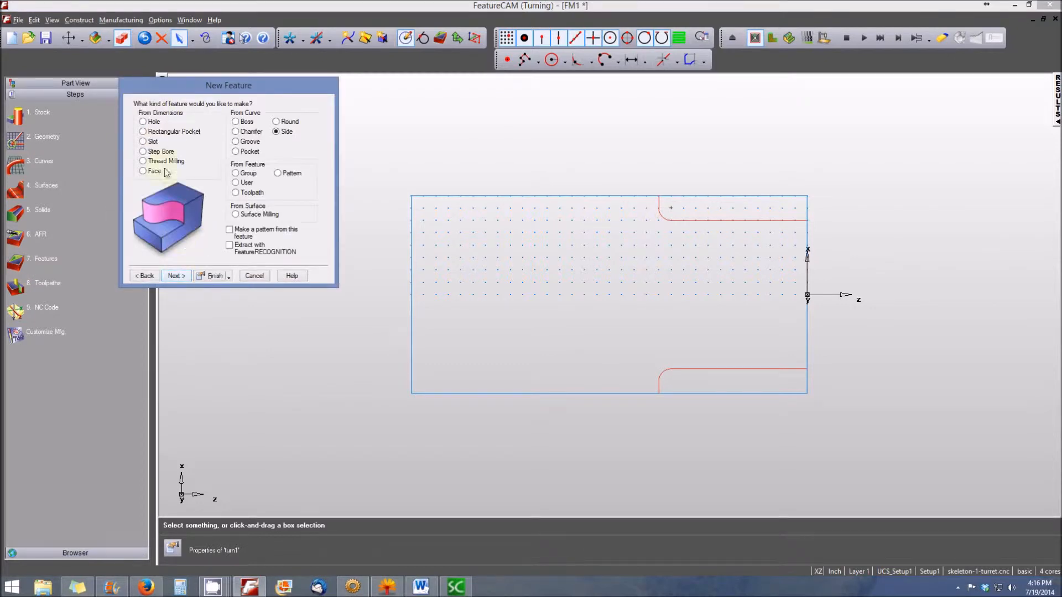
click(143, 132)
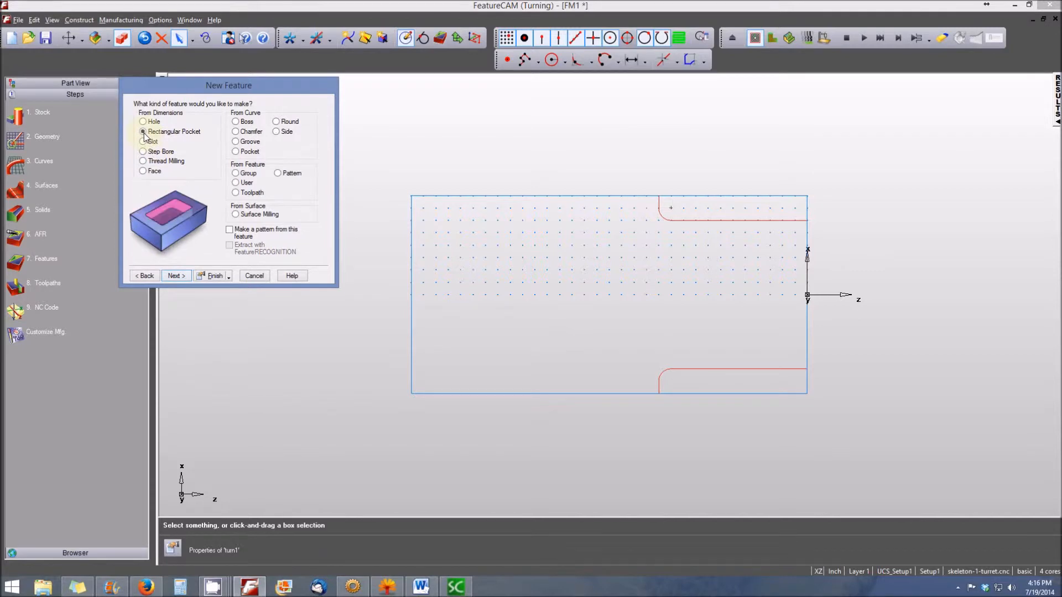
click(181, 276)
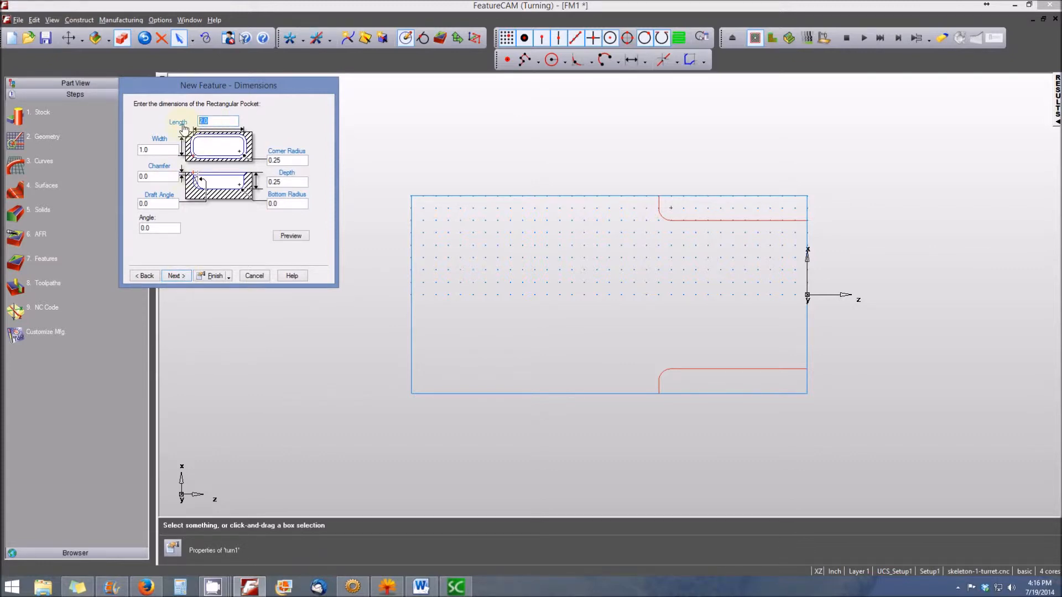
Set the pocket's length to 1.25, width to .5, depth to .375 and corner radius to .09375.
text(1.25)
drag(159, 151, 123, 151)
text(.5)
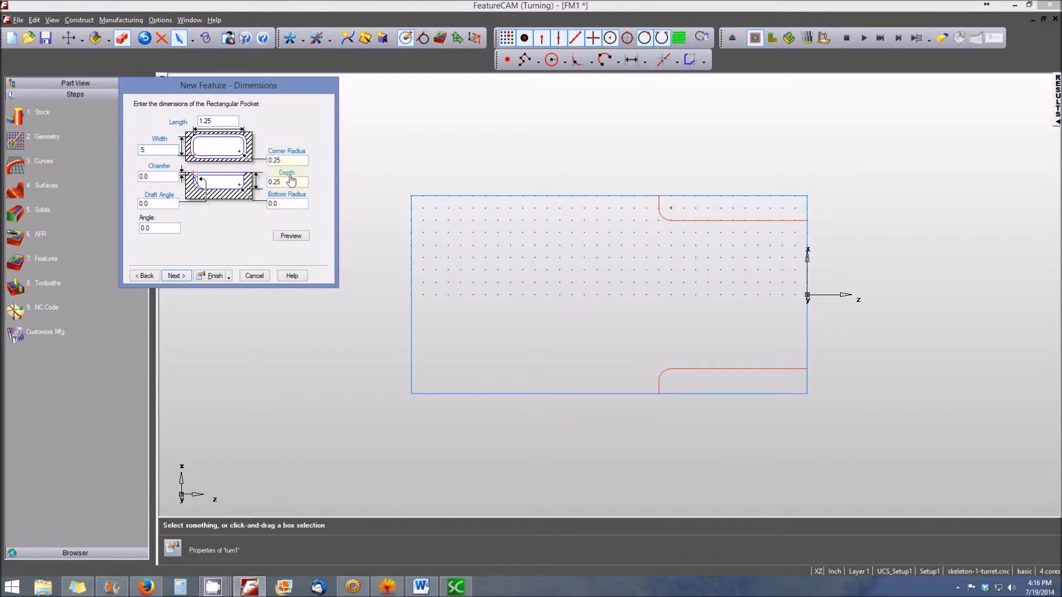
drag(288, 182, 241, 183)
text(.375)
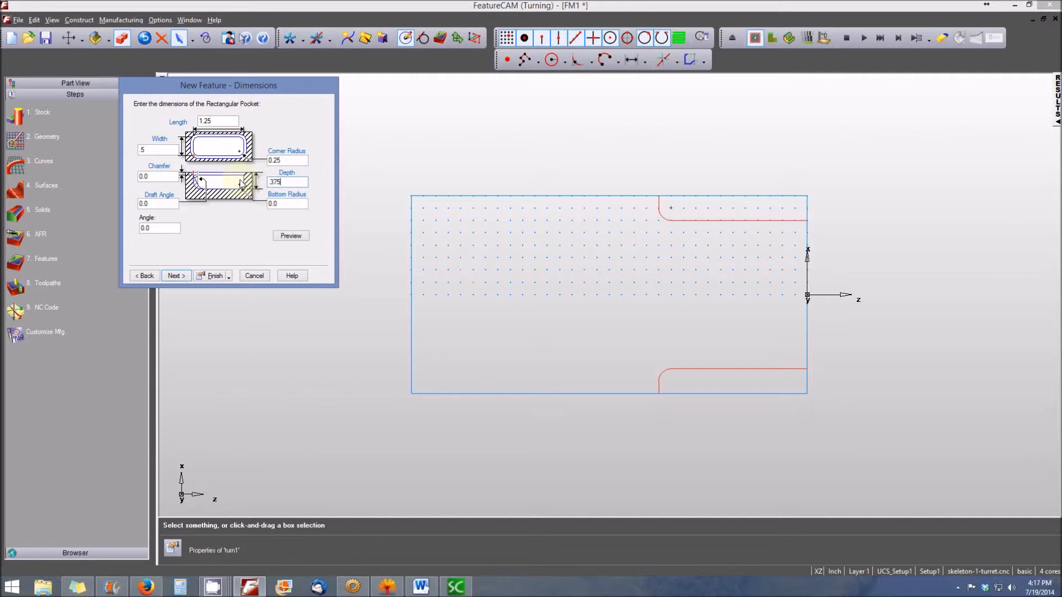
drag(288, 160, 234, 167)
text(.09375)
click(184, 275)
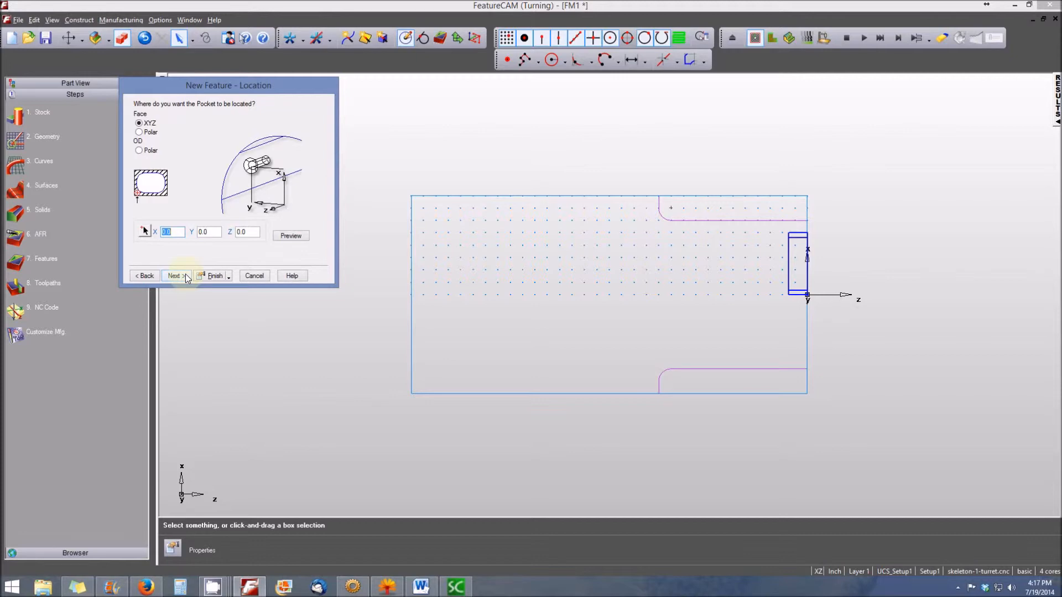
Locate the pocket on the OD in polar mode with Y shift -.25, radius 1.5 and Z -.75.
click(138, 151)
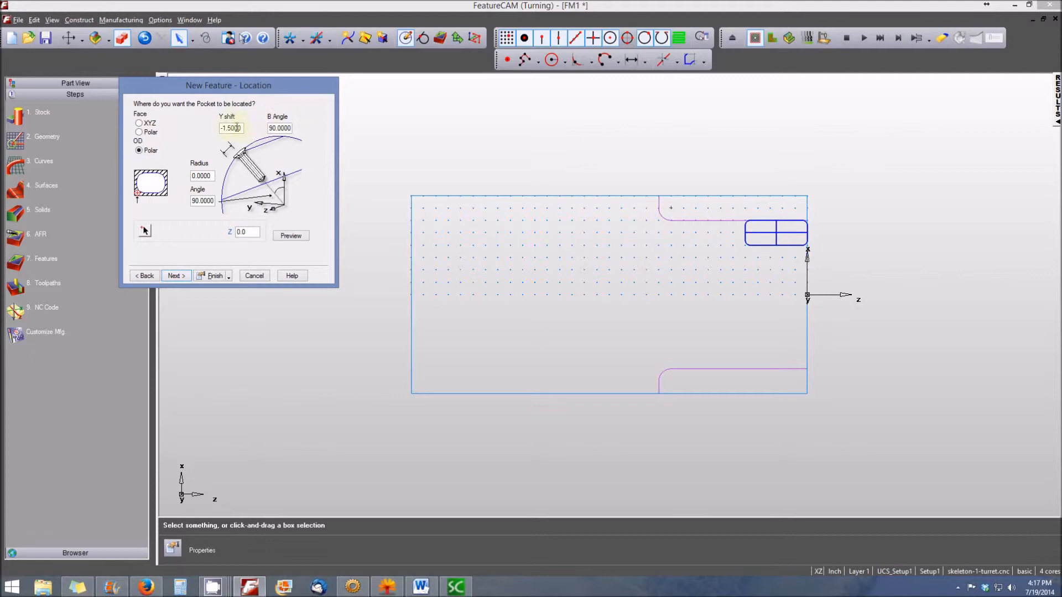
drag(242, 129, 220, 128)
text(-.25)
key(Tab)
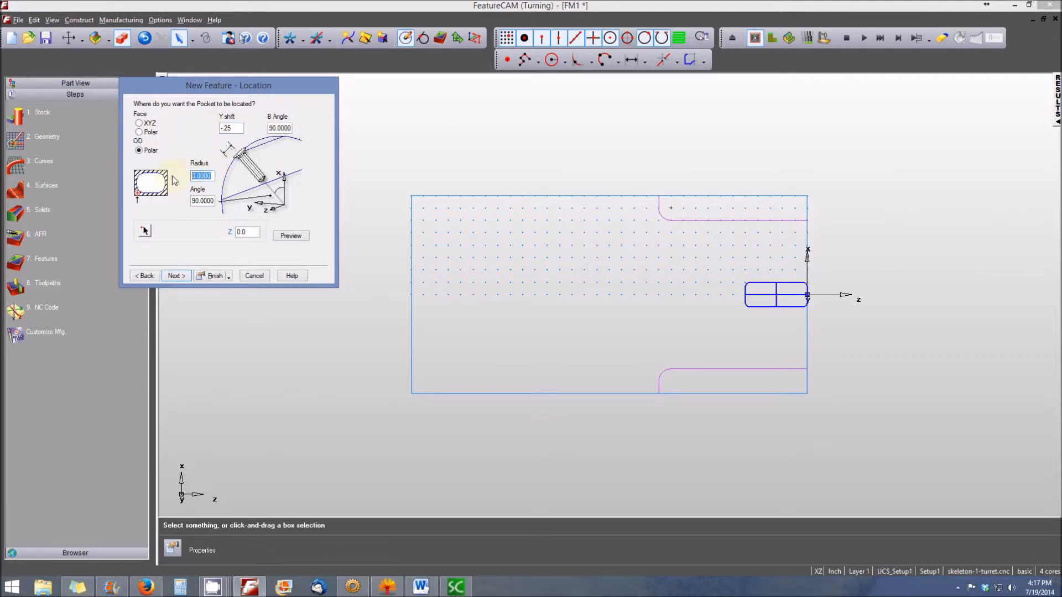
text(1.5)
drag(253, 233, 220, 236)
text(-.75)
click(176, 275)
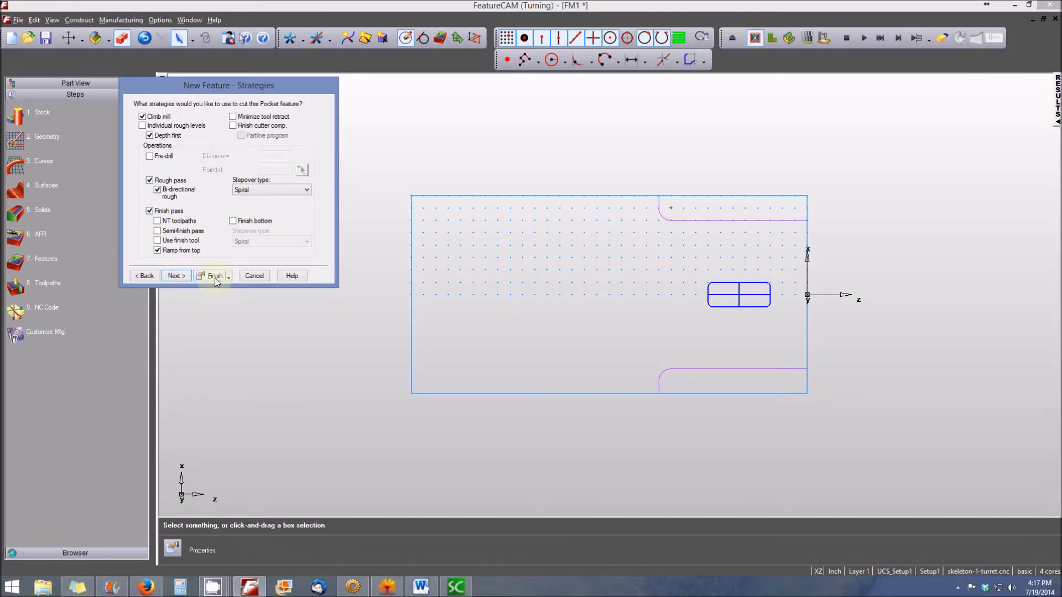
Assign the 0.1875 four-flute flat end mill to the pocket's first rough pass and finish creating the feature.
click(177, 275)
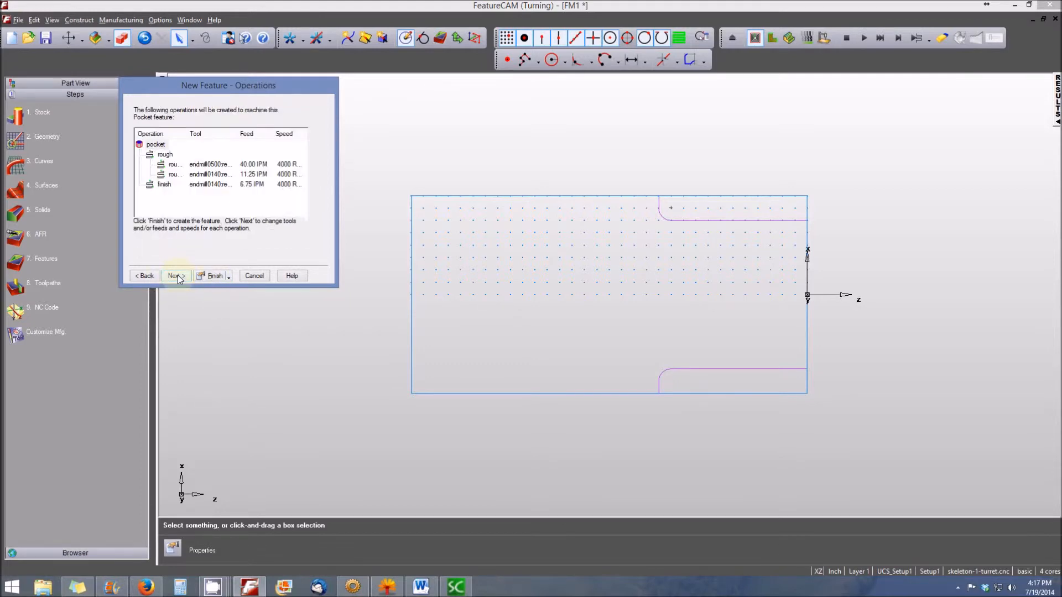
click(182, 276)
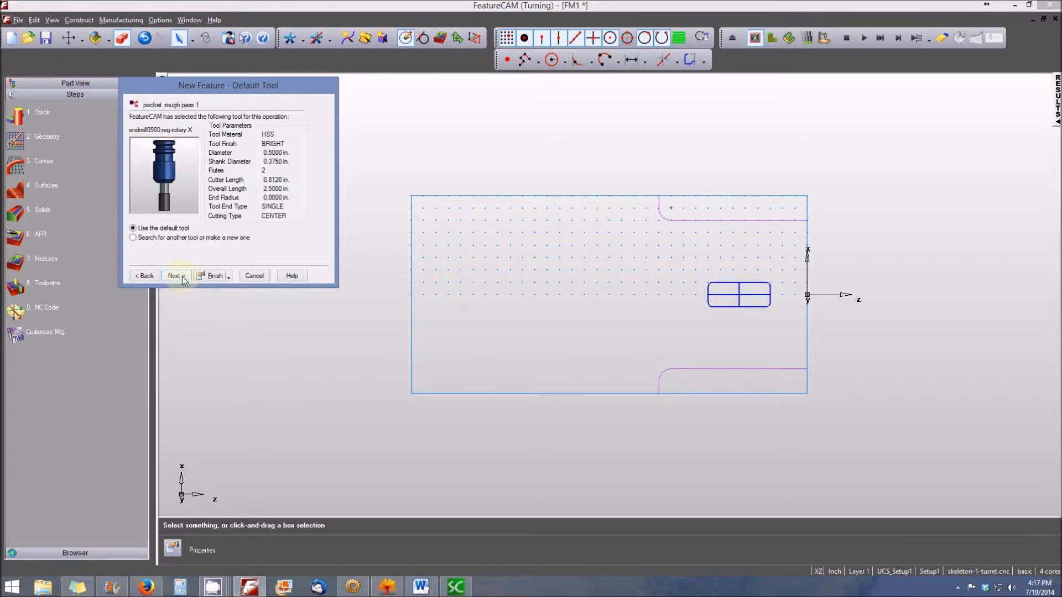
click(176, 238)
click(178, 276)
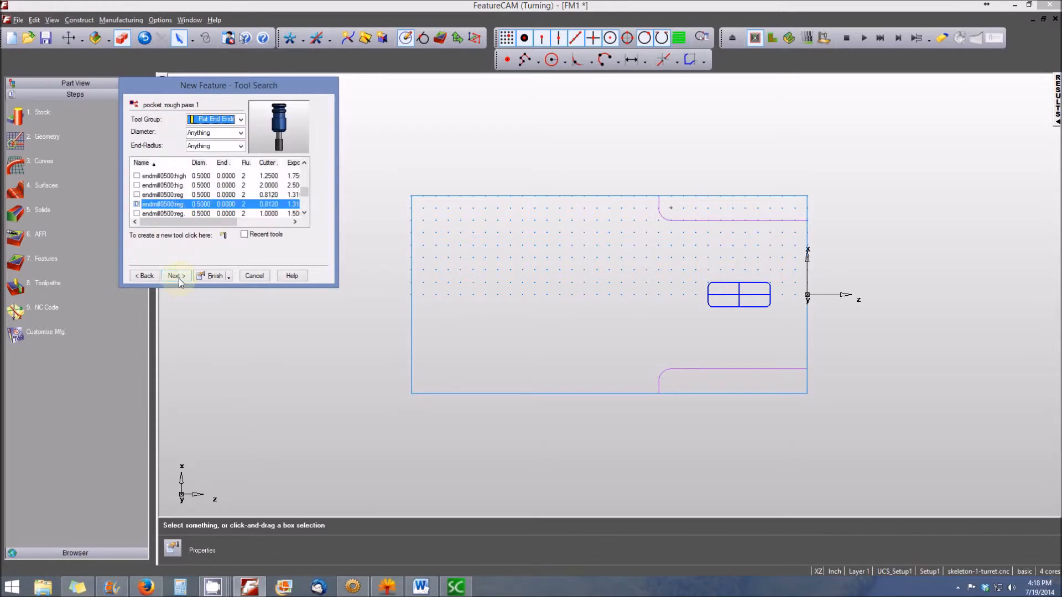
drag(304, 197, 304, 187)
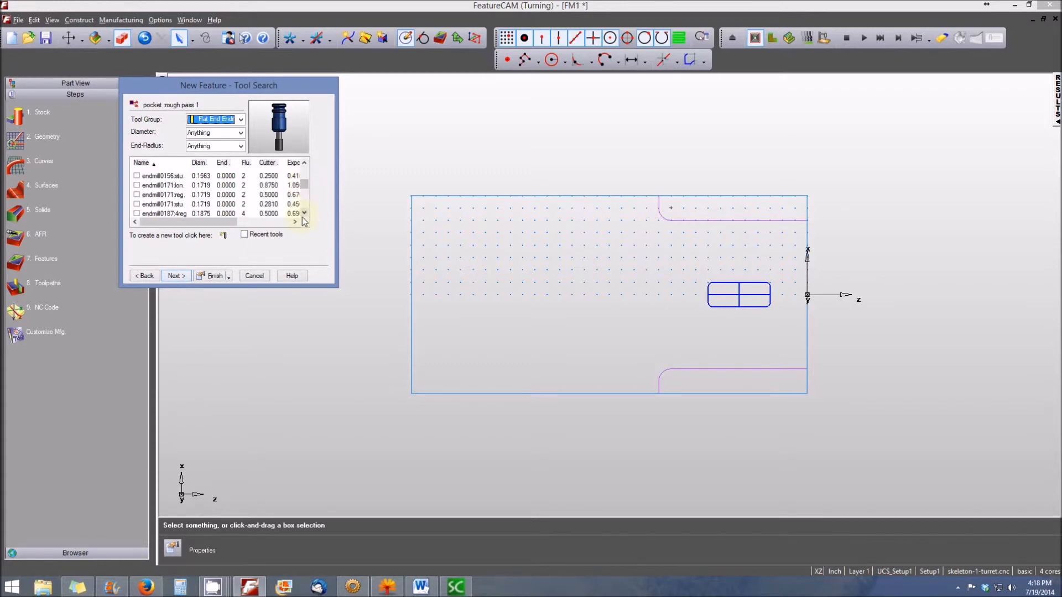
click(305, 213)
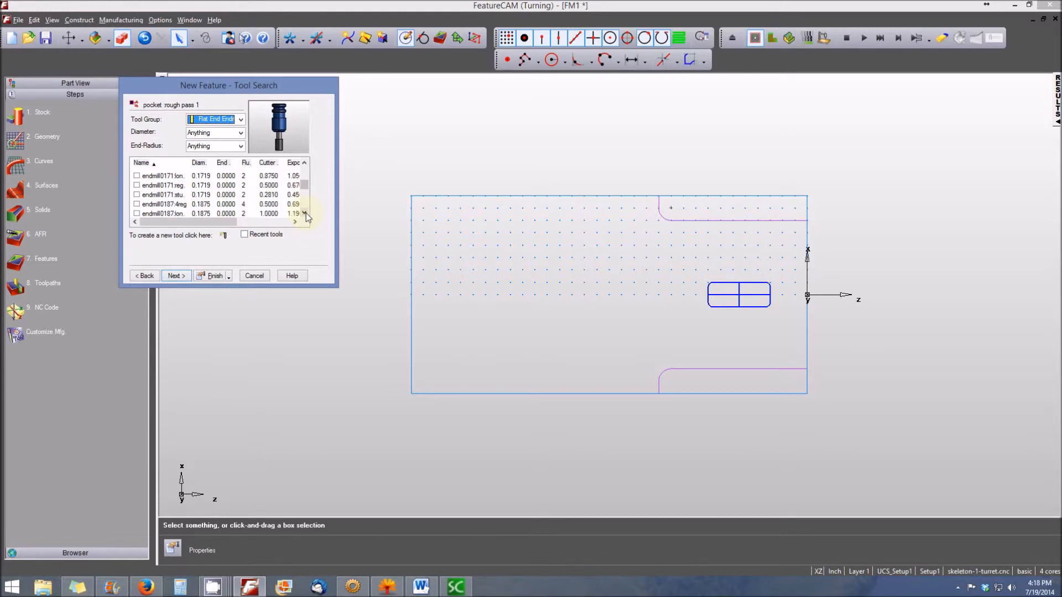
click(137, 204)
click(197, 277)
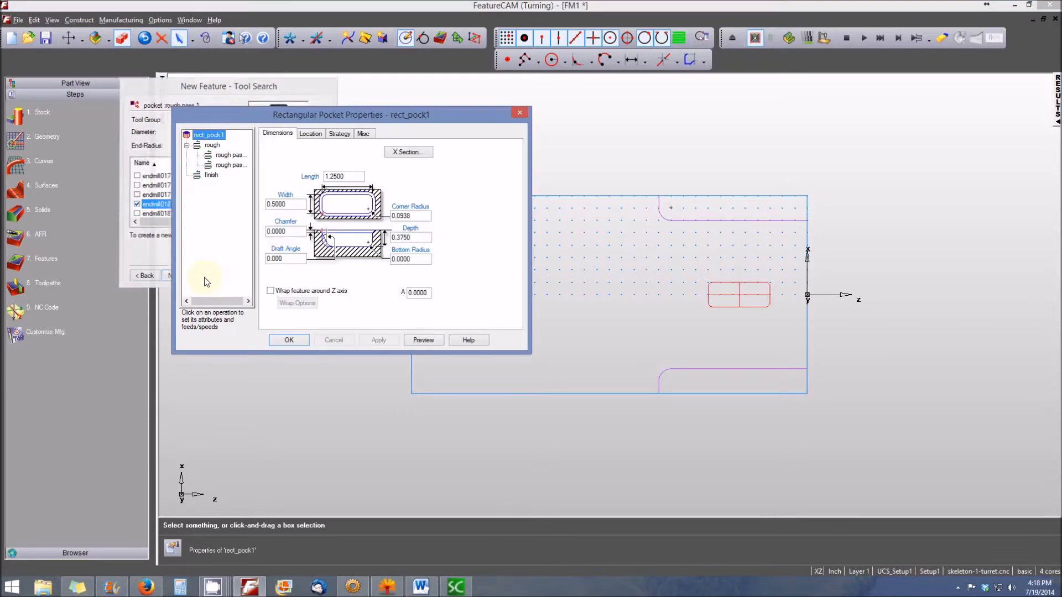
click(287, 340)
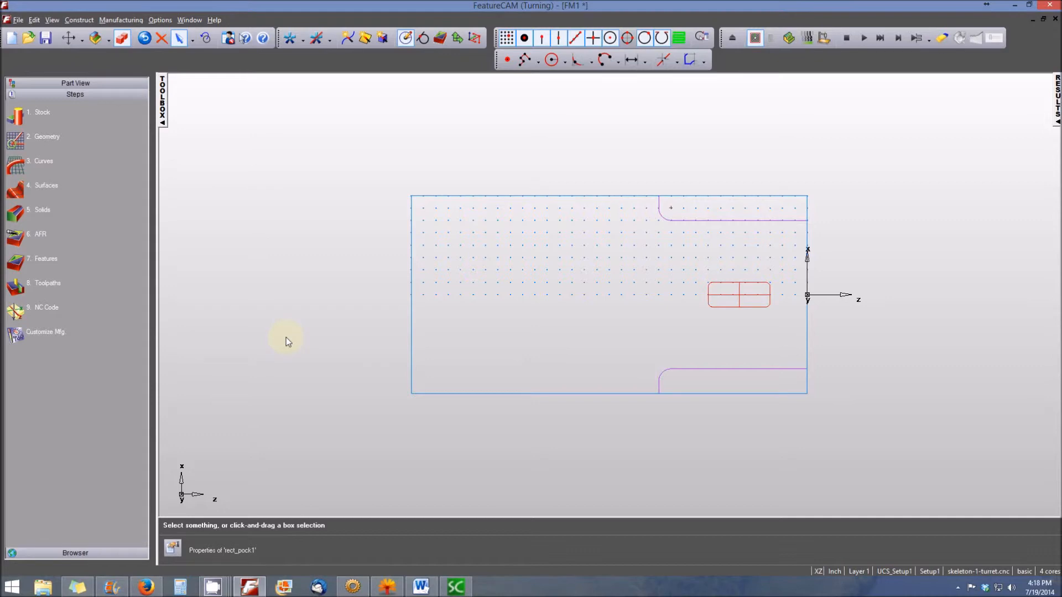
Begin a new Turn/Mill feature from dimensions as a plain Hole with diameter 0.25 and depth 1.0.
click(71, 258)
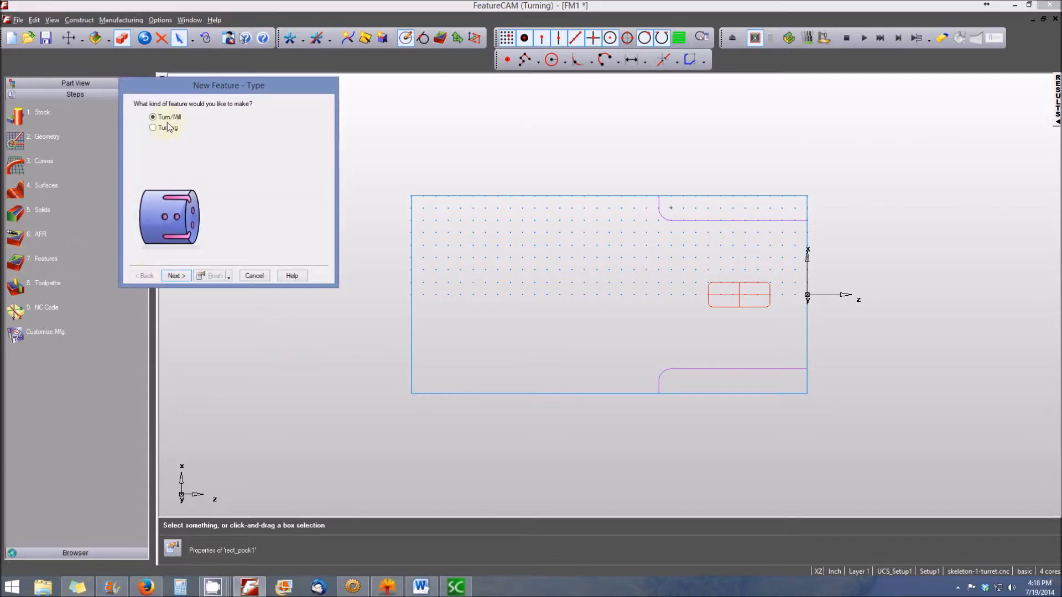
click(180, 277)
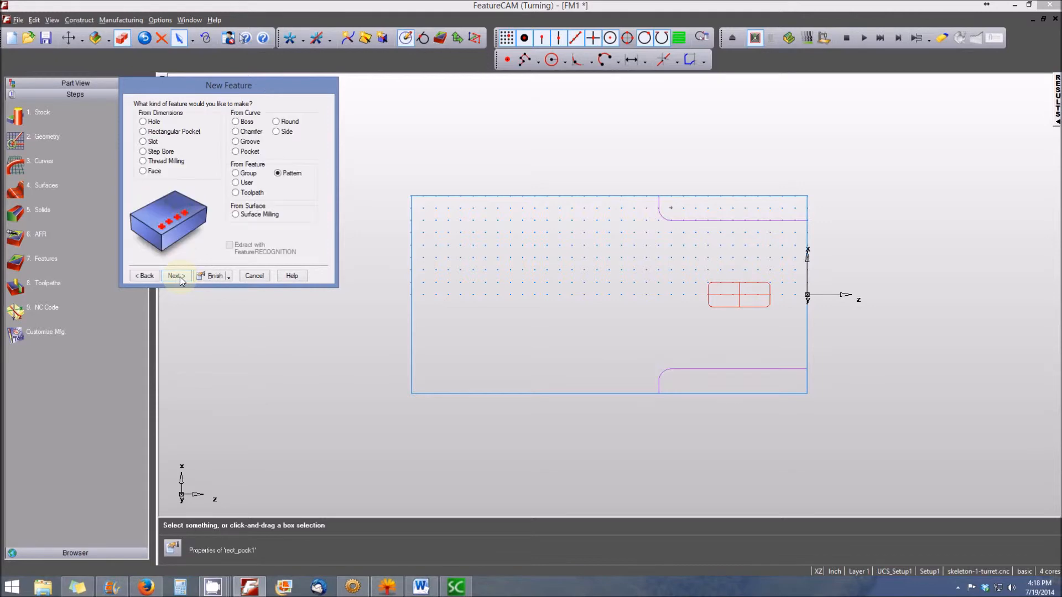
click(143, 123)
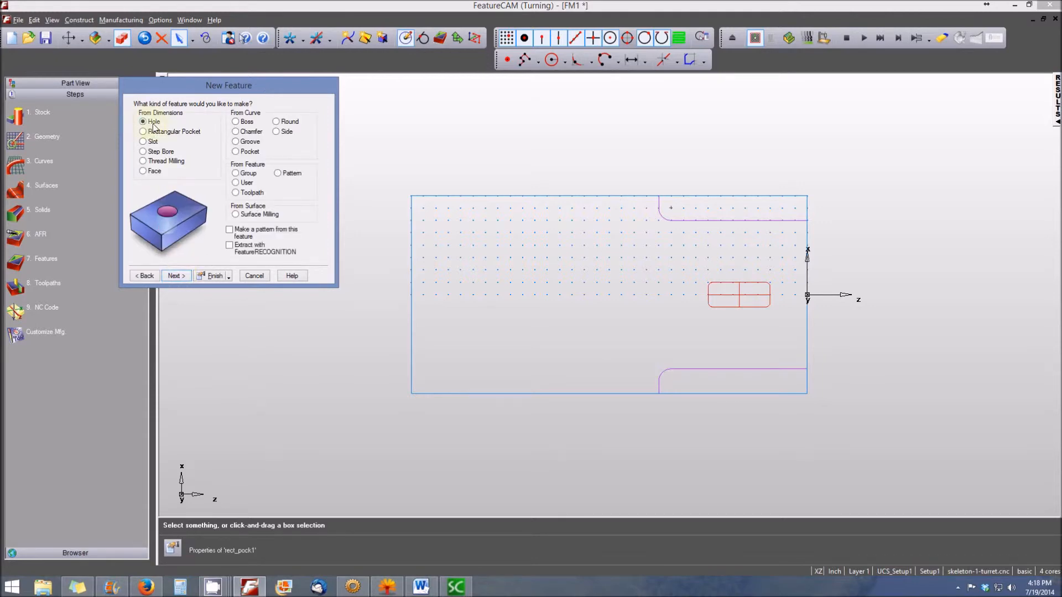
click(176, 276)
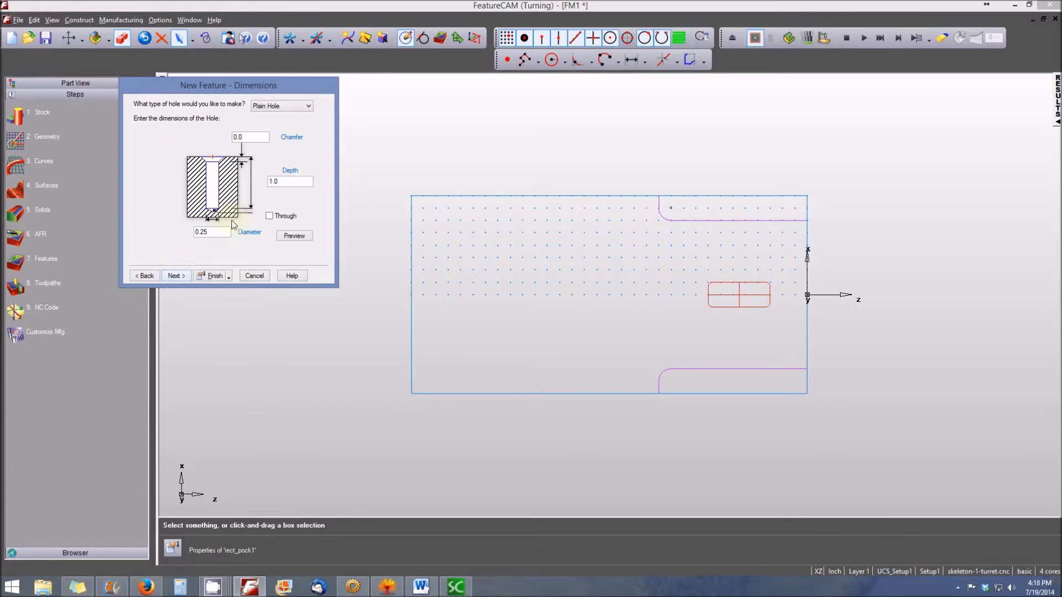
click(285, 185)
click(176, 276)
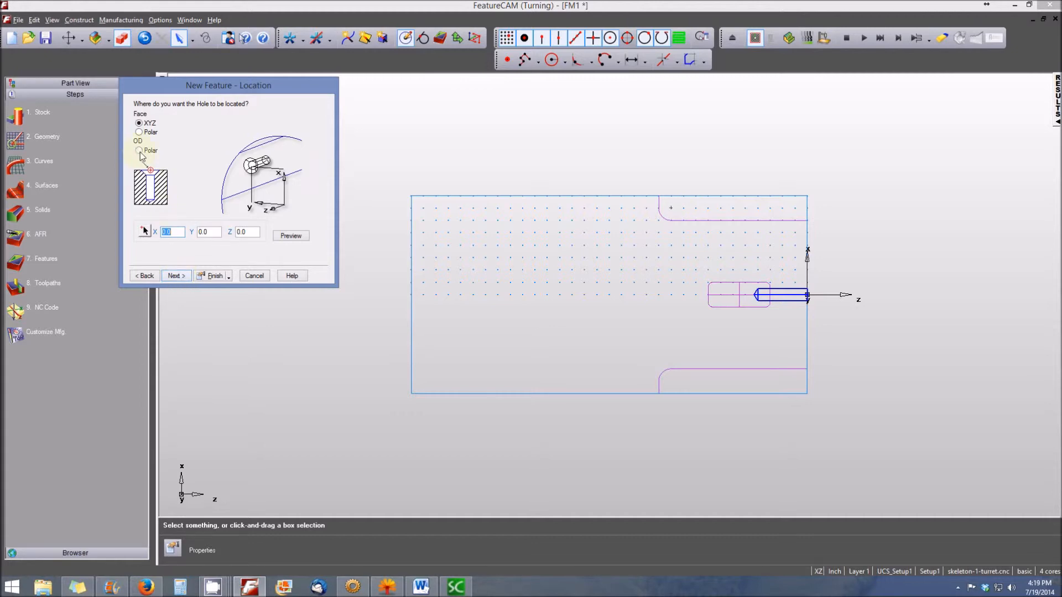
Locate the hole on the face in polar mode at radius 1.0, angle 0 and Z 0, and finish it with spot drill and drill operations.
click(139, 133)
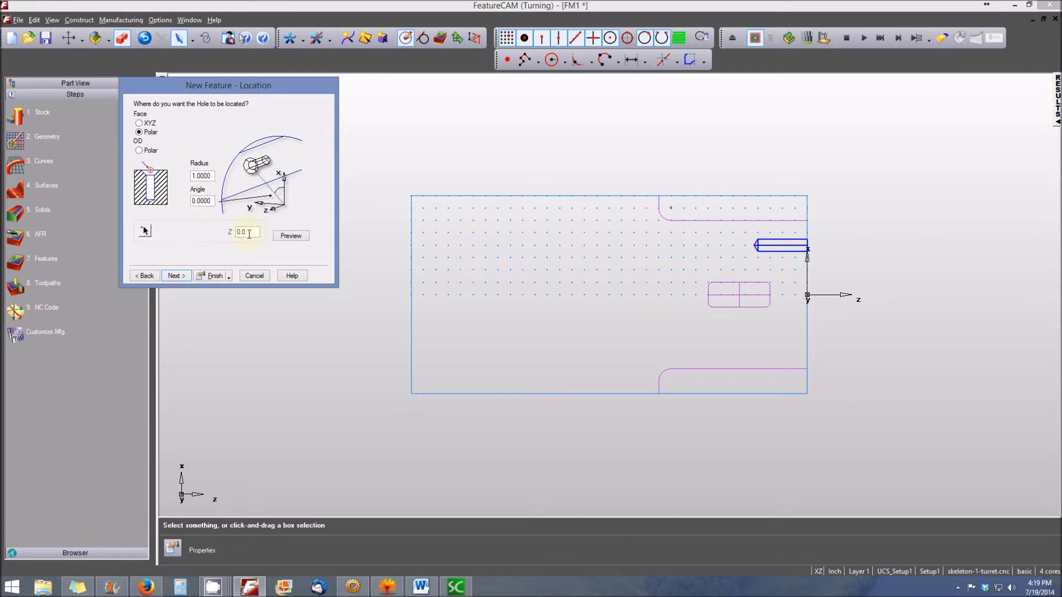
click(176, 276)
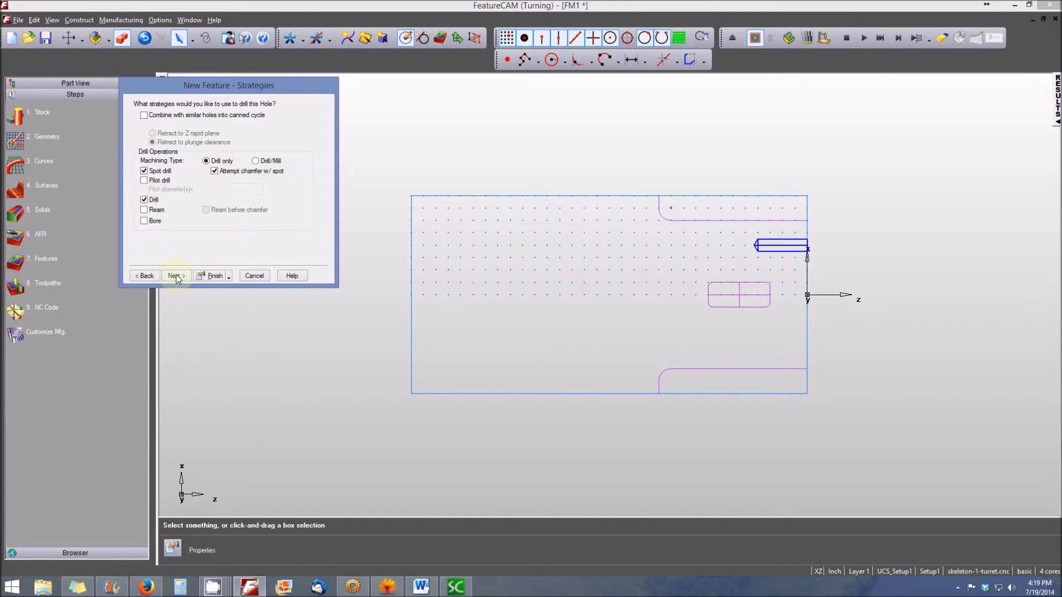
click(213, 276)
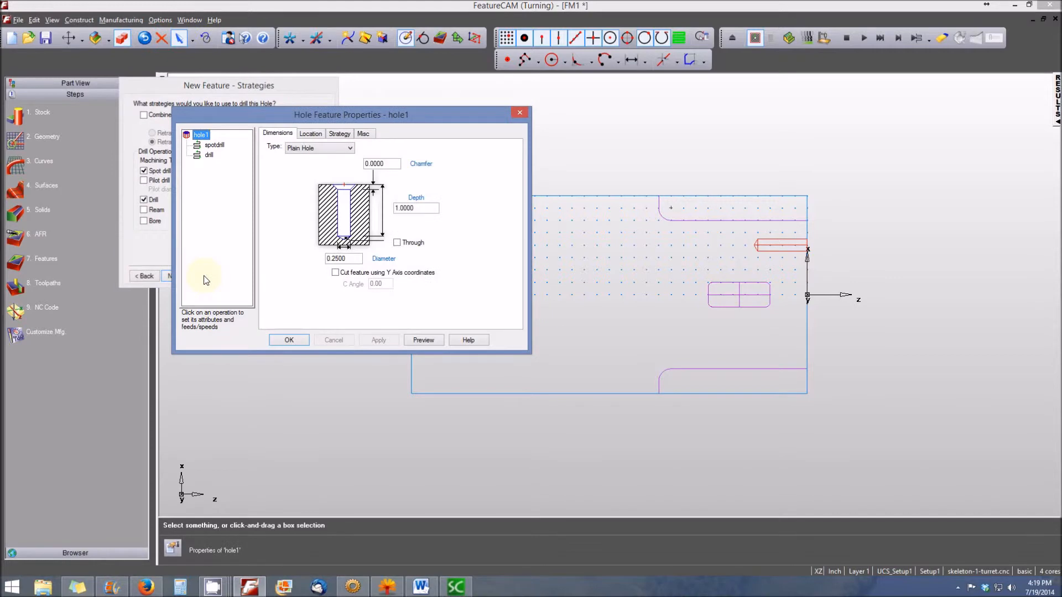
click(287, 341)
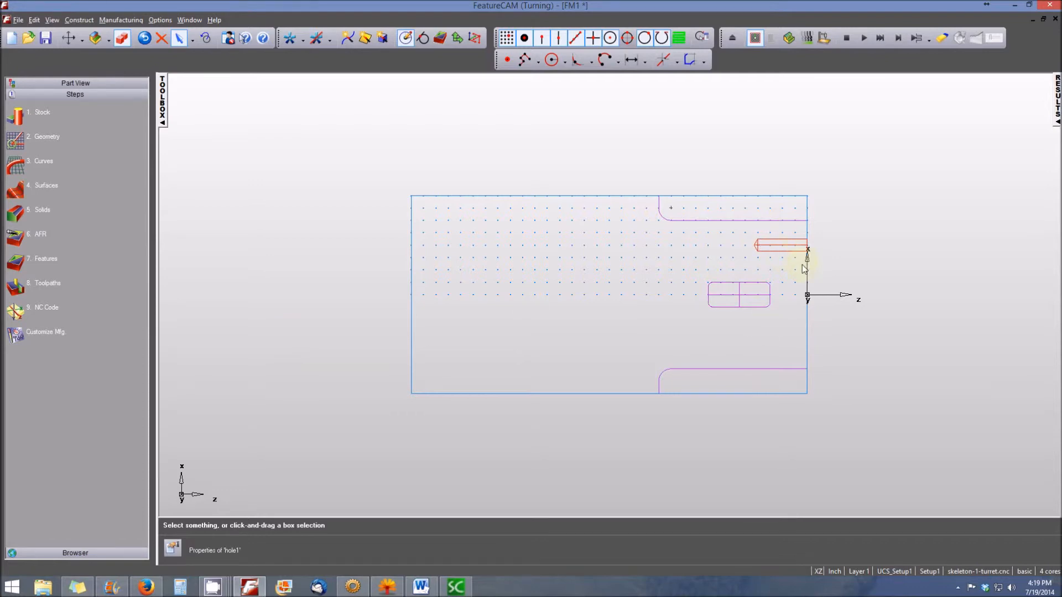
Show the part from the right and begin a Turn/Mill Pattern feature using hole1 as its base.
right_click(678, 152)
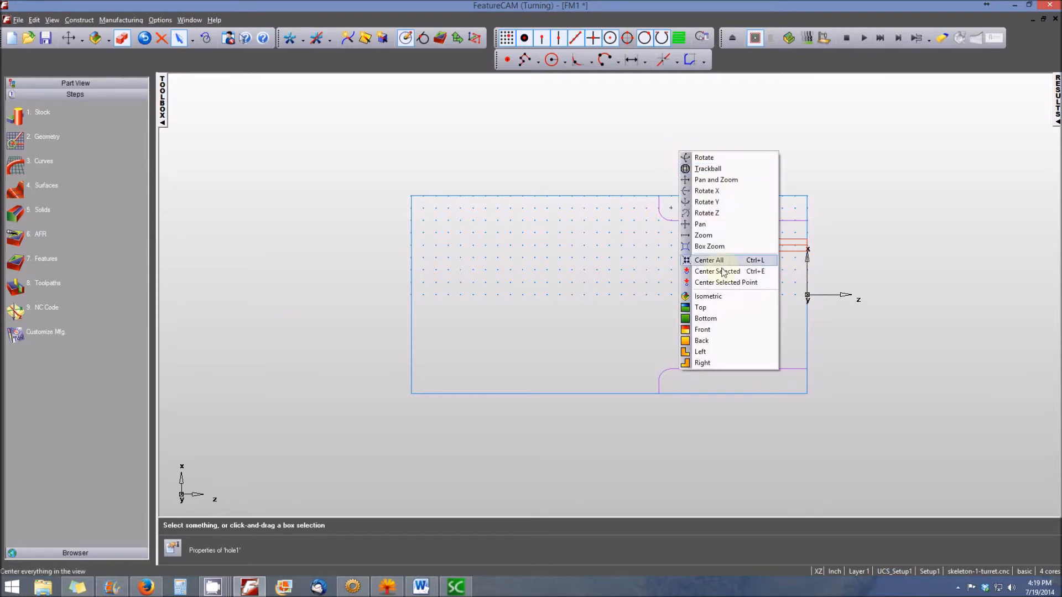
click(710, 363)
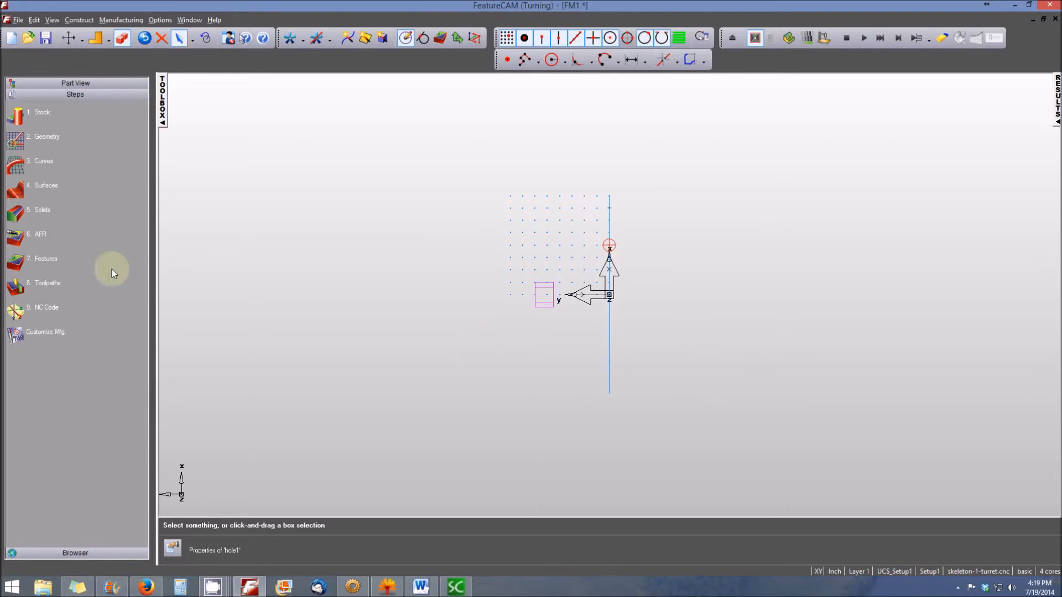
click(31, 271)
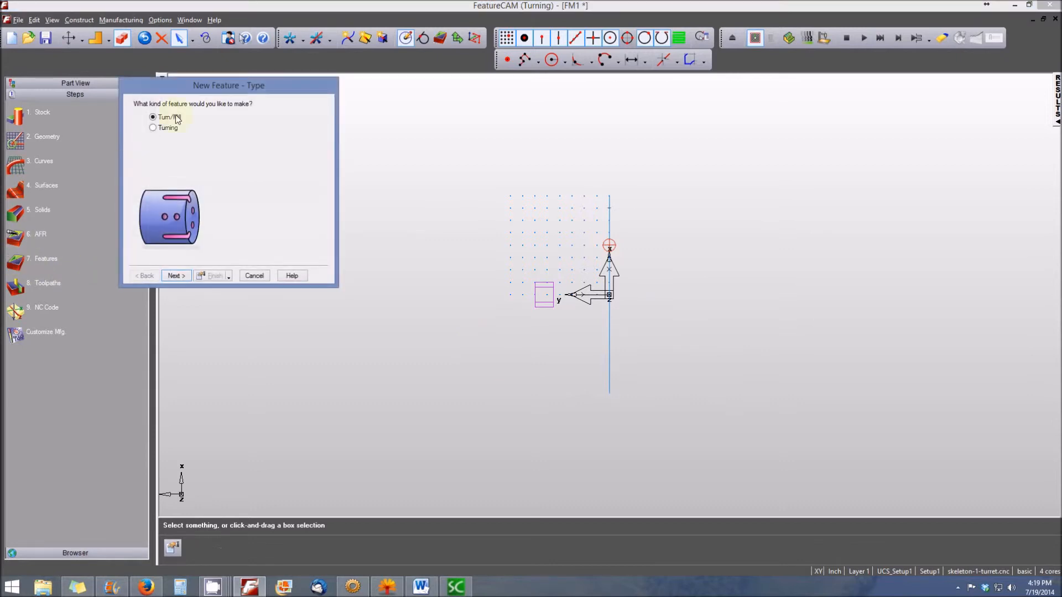
click(175, 276)
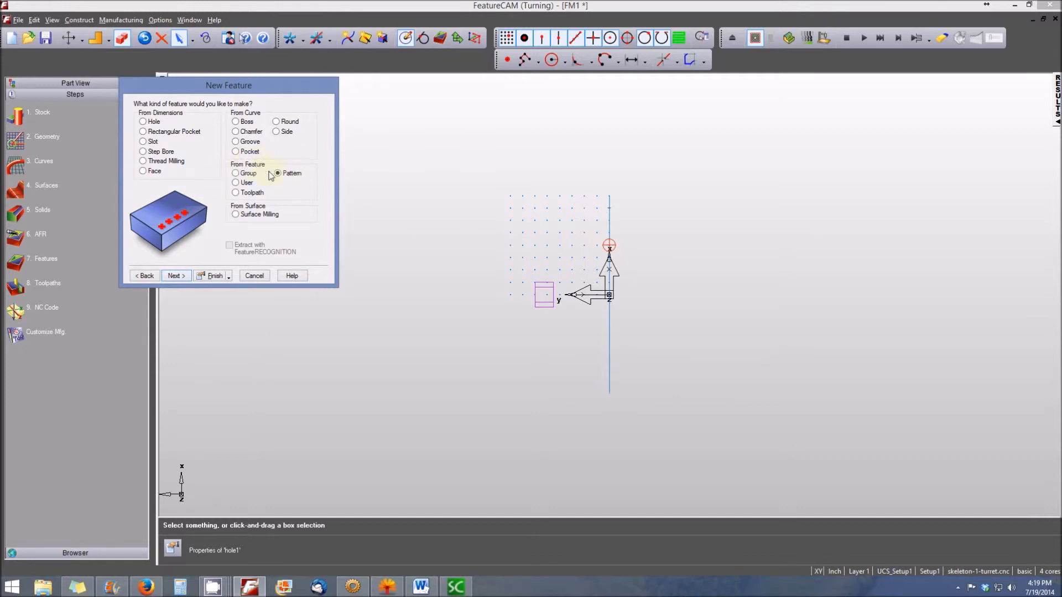
click(174, 275)
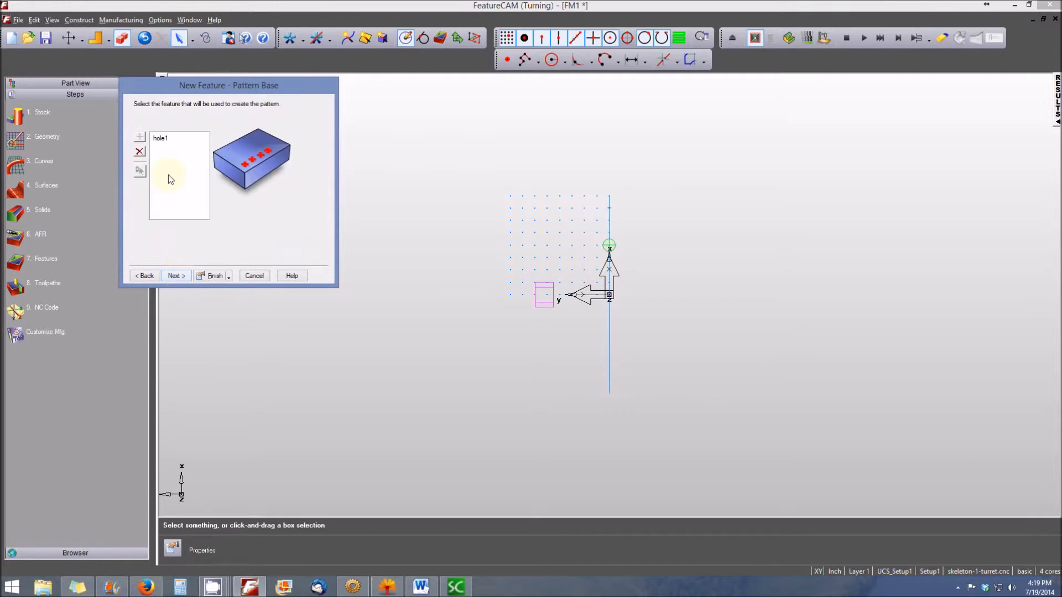
click(161, 139)
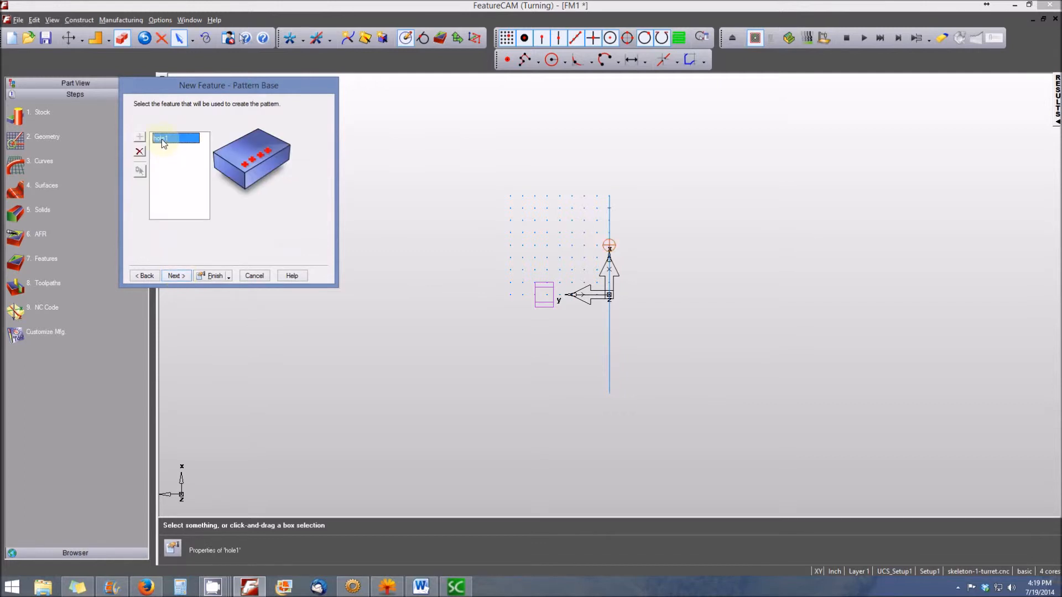
click(178, 274)
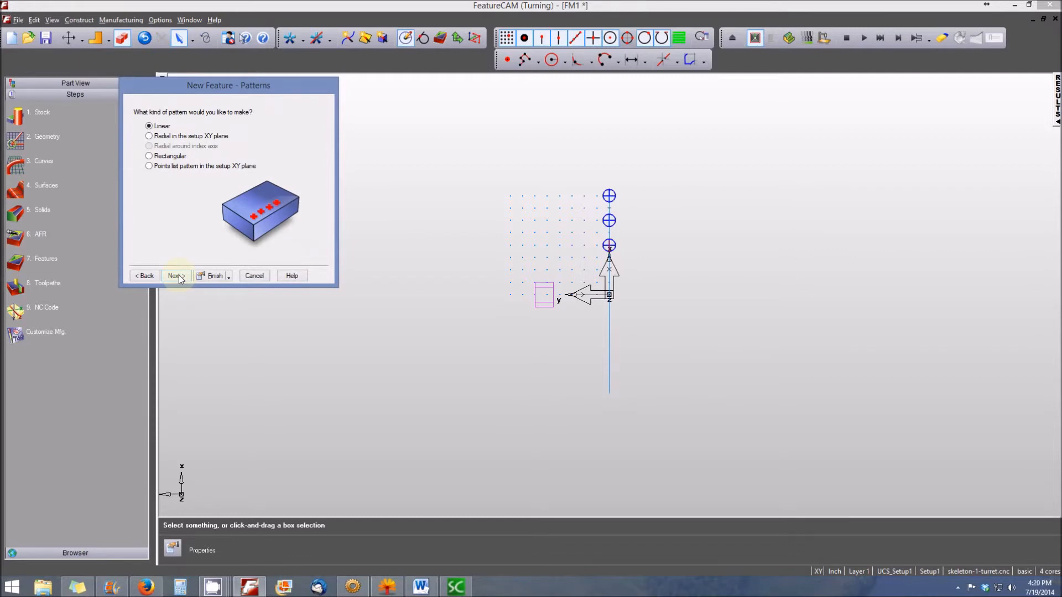
Make the pattern radial in the setup XY plane with 6 holes at a 60 degree spacing angle, and finish creating it.
click(149, 136)
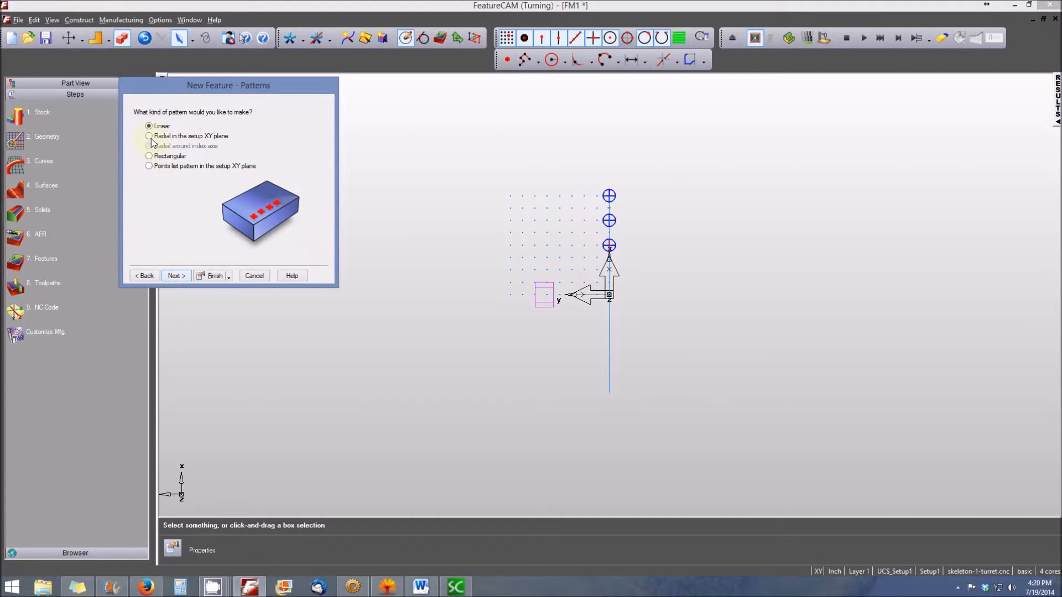
click(185, 275)
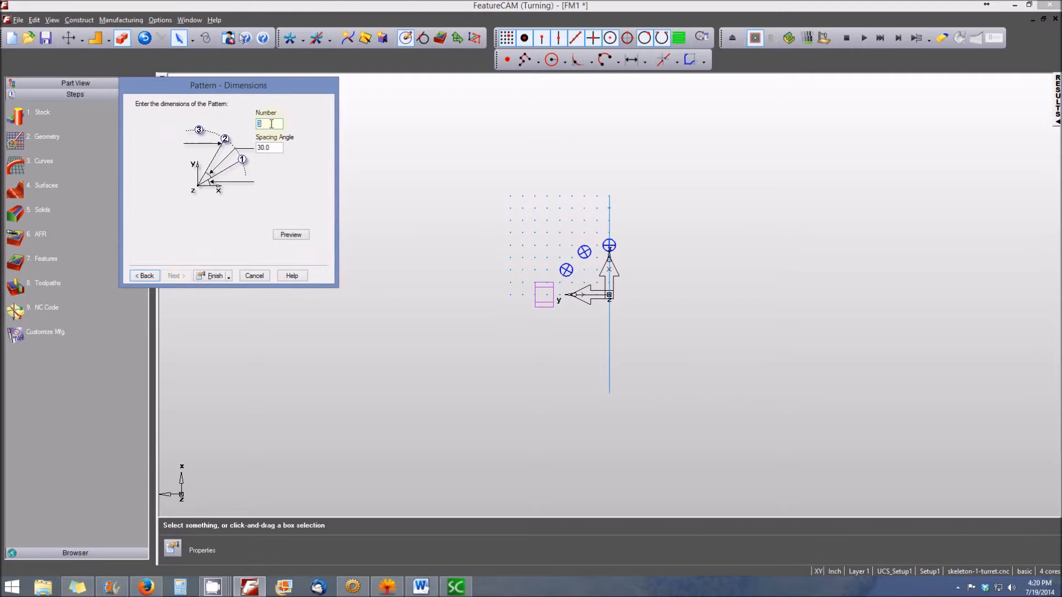
text(6)
double_click(272, 147)
text(6)
click(283, 238)
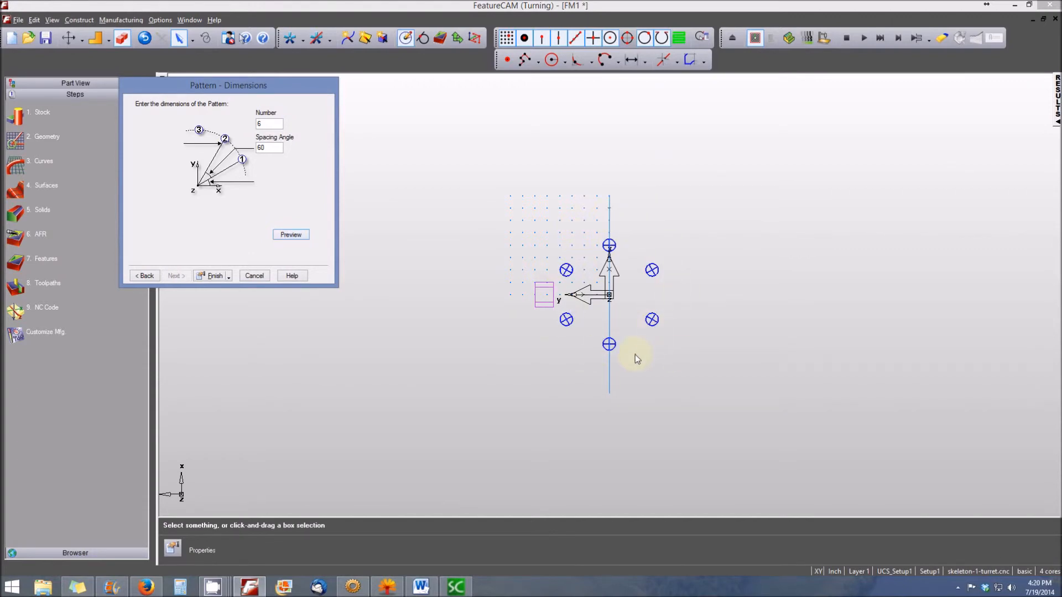
click(212, 275)
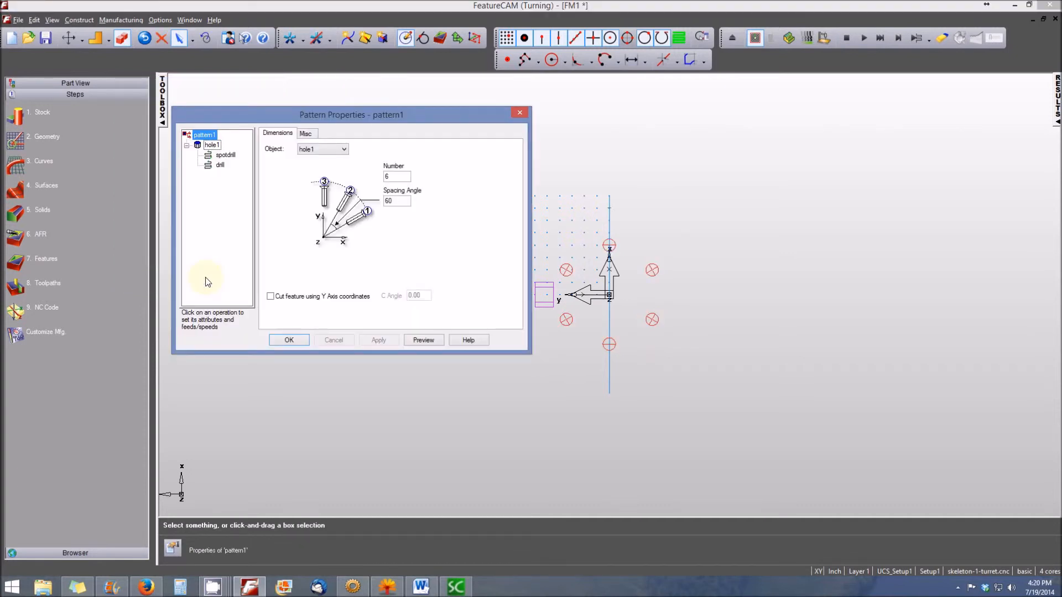
click(289, 339)
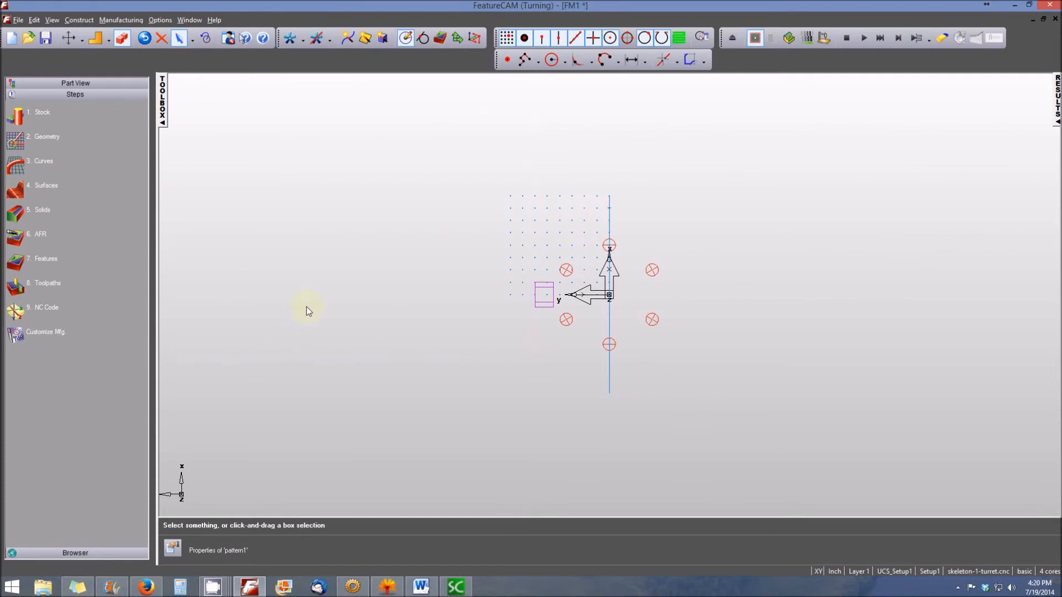
Run the 3D machining simulation in isometric view and rotate the simulated part to examine the OD pocket and face holes.
right_click(693, 167)
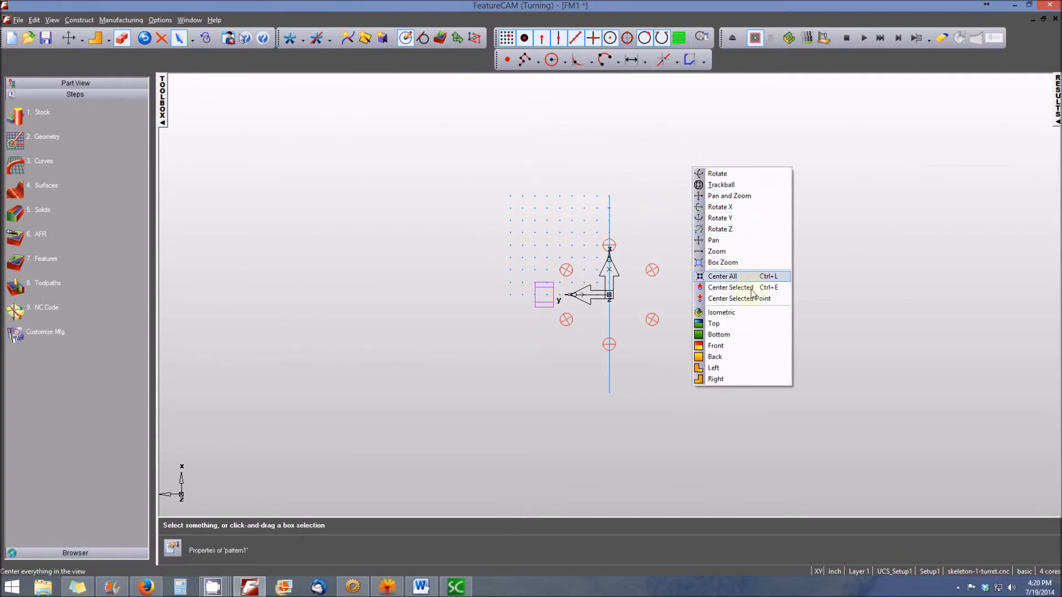
click(736, 313)
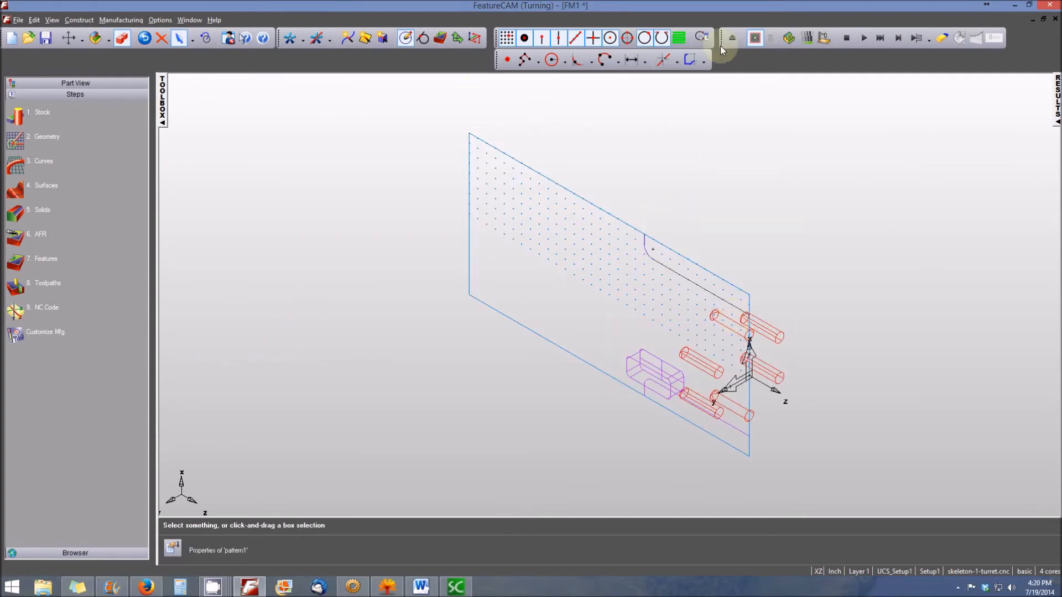
click(789, 44)
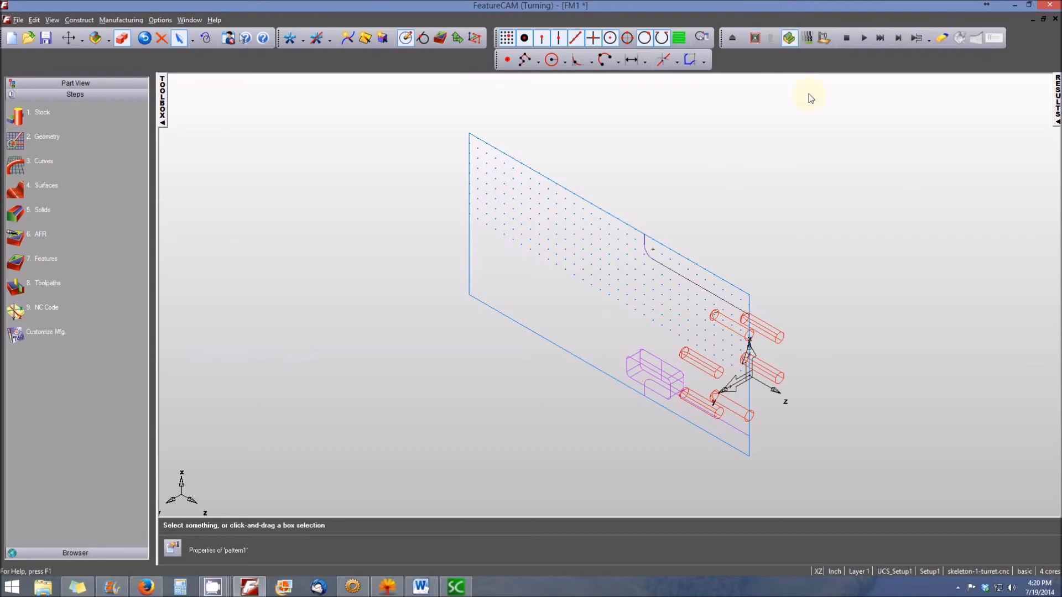
click(861, 40)
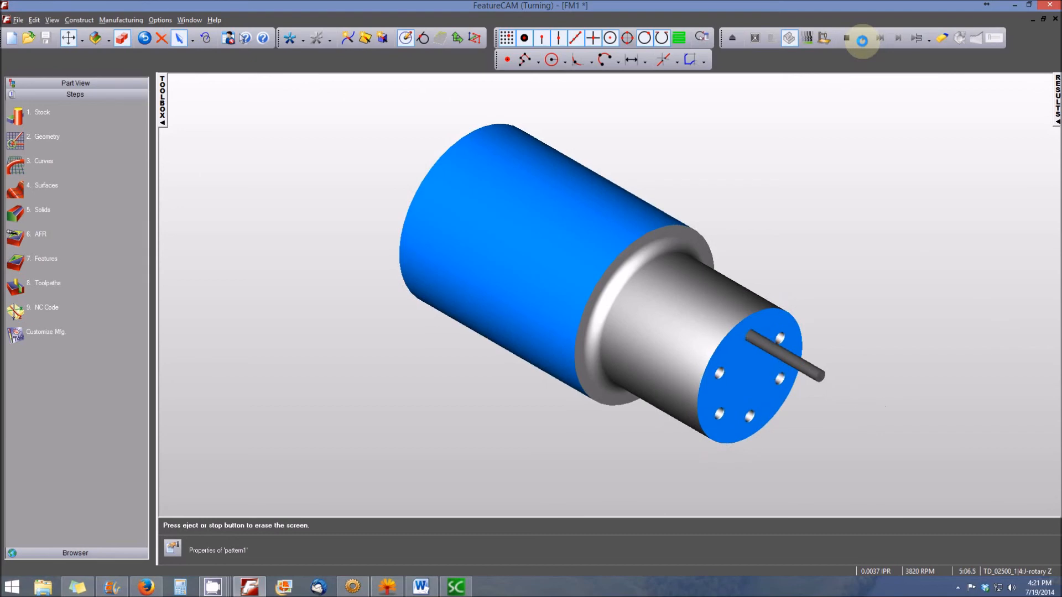
right_click(777, 200)
click(811, 219)
drag(770, 272, 848, 230)
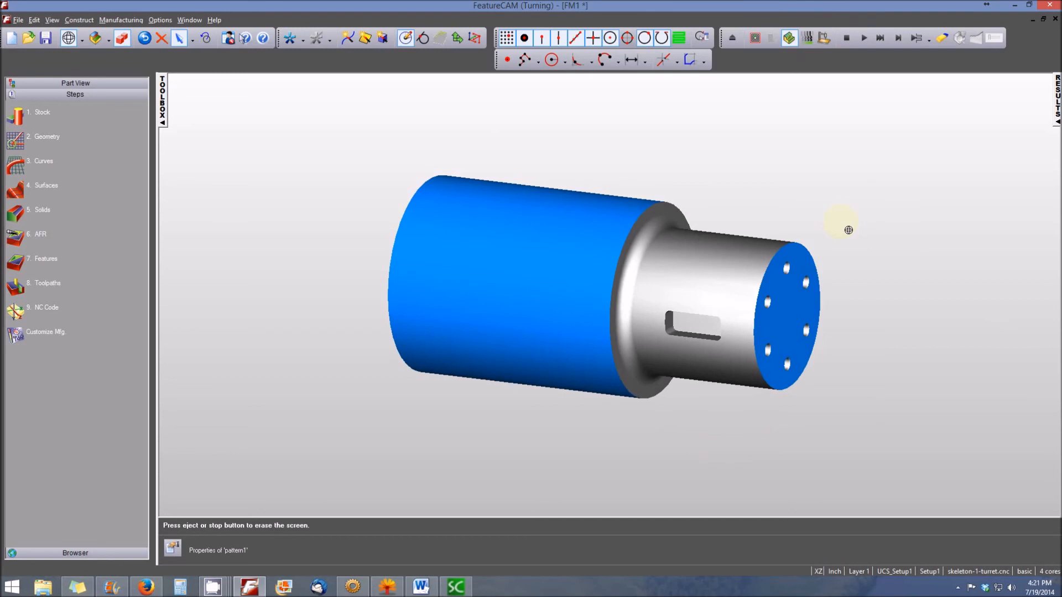